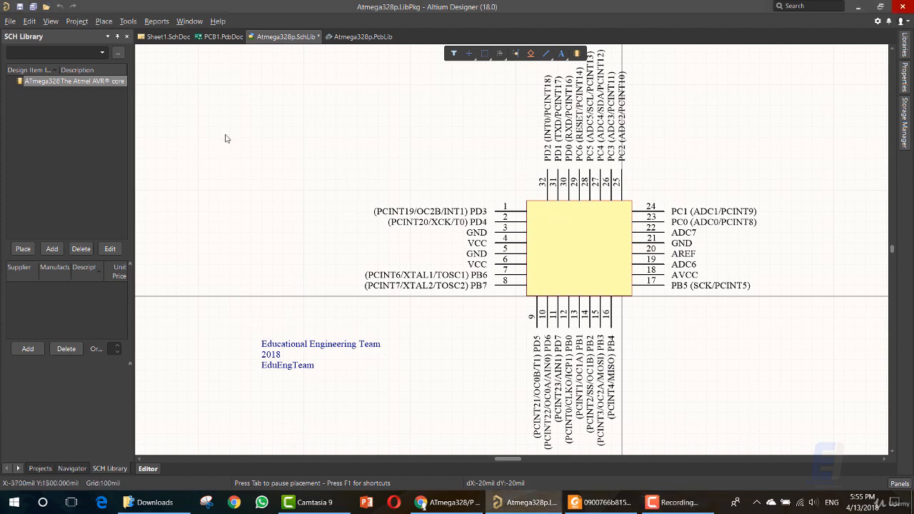
- Save the schematic library, then switch to the ATmega328/P datasheet in Foxit Reader and maximise its window
key("ctrl+s")
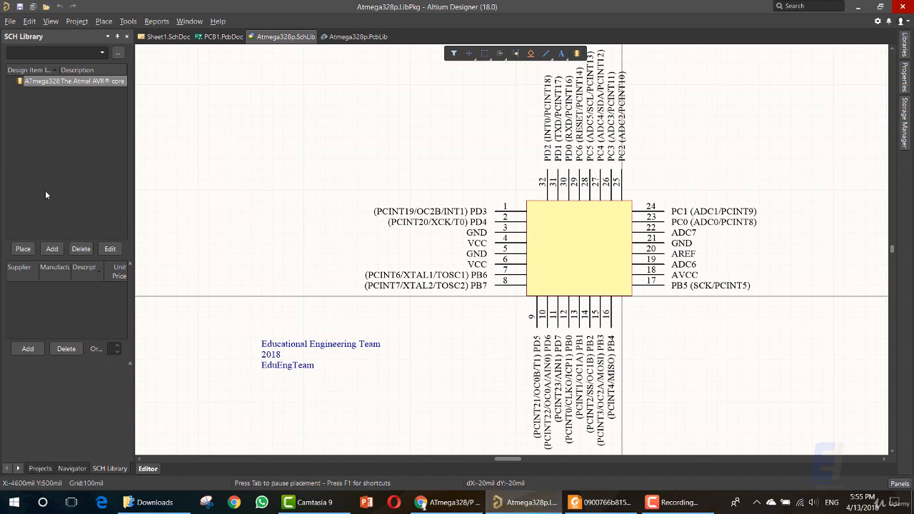
left_click(599, 502)
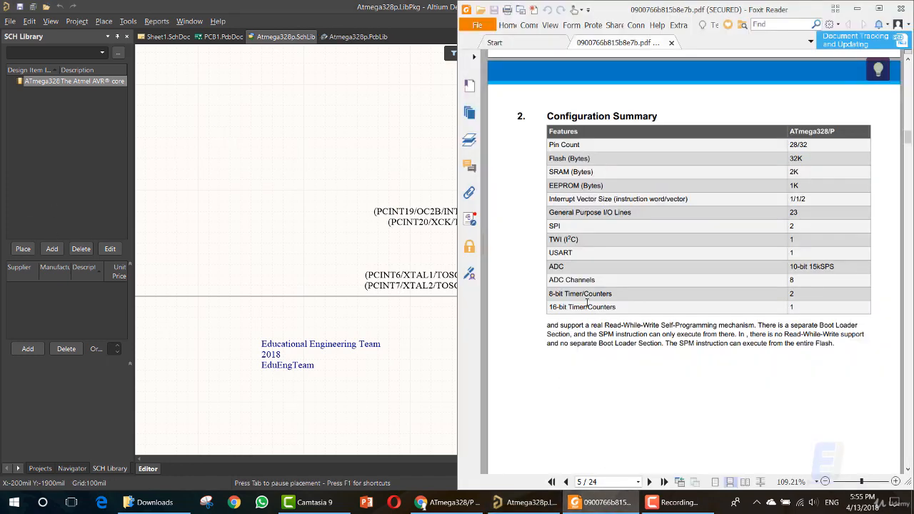
left_click(880, 9)
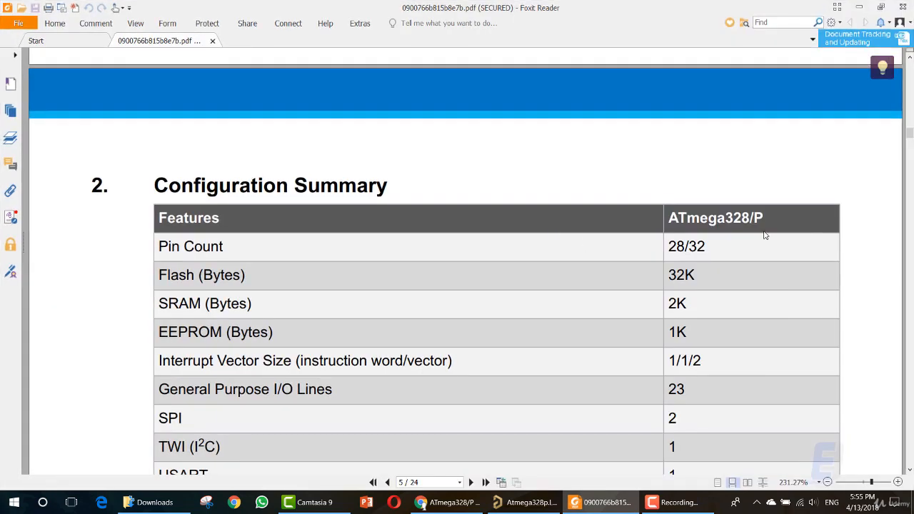
scroll(822, 274, "down", 3, "ctrl")
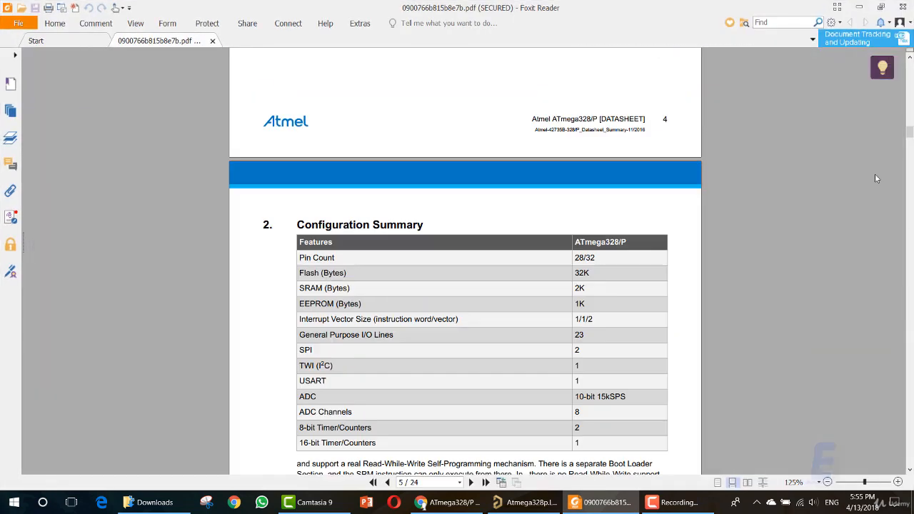
- Consult the datasheet's table of contents and go to section 11, Packaging Information, on page 20
left_click_drag(910, 132, 881, 99)
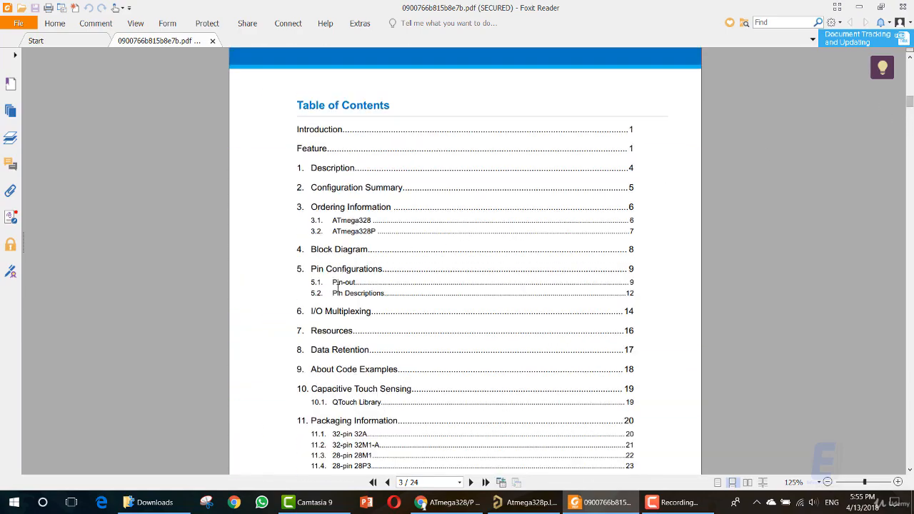
double_click(362, 294)
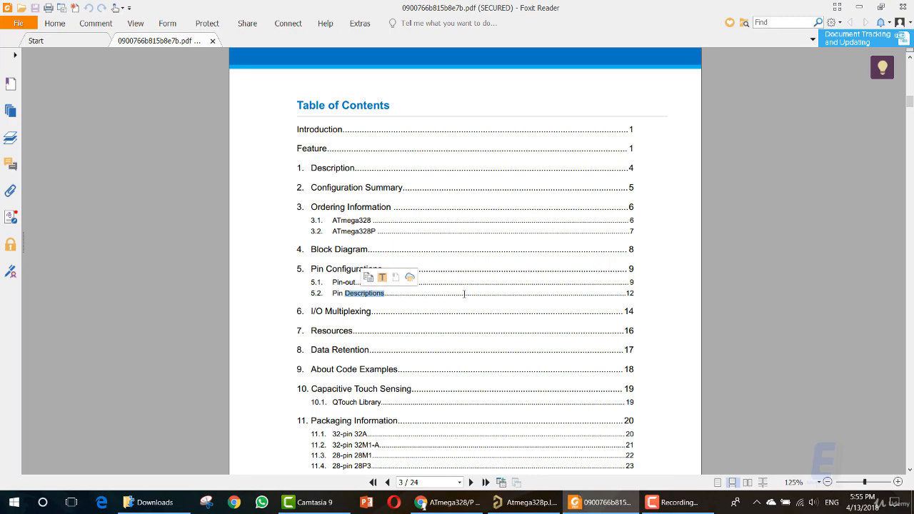
scroll(467, 295, "down", 6)
scroll(469, 294, "down", 5)
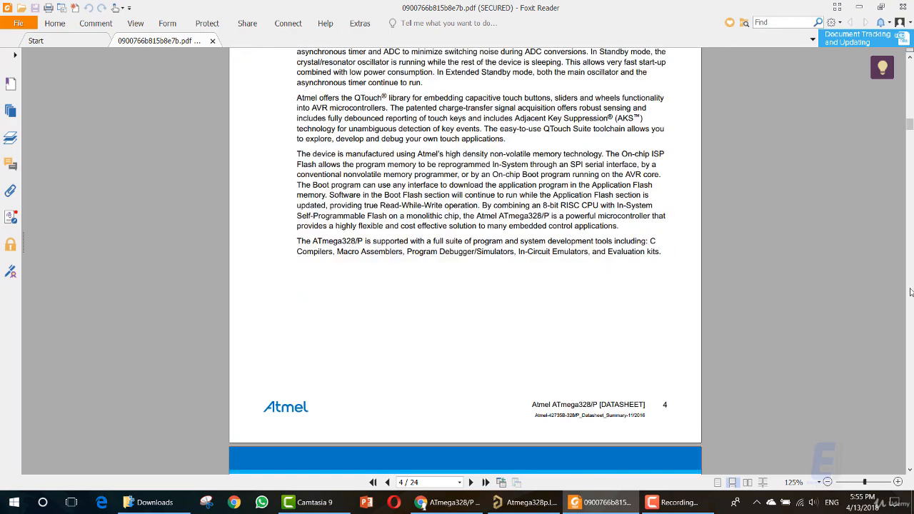
left_click(911, 293)
left_click(912, 293)
left_click(912, 292)
left_click(912, 292)
left_click(911, 293)
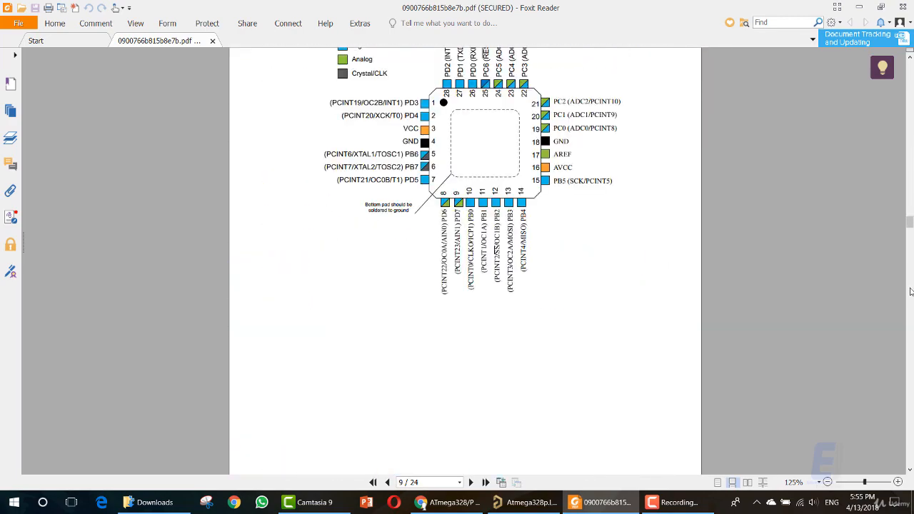
left_click(912, 292)
left_click(912, 292)
left_click(912, 292)
left_click(912, 293)
left_click(911, 292)
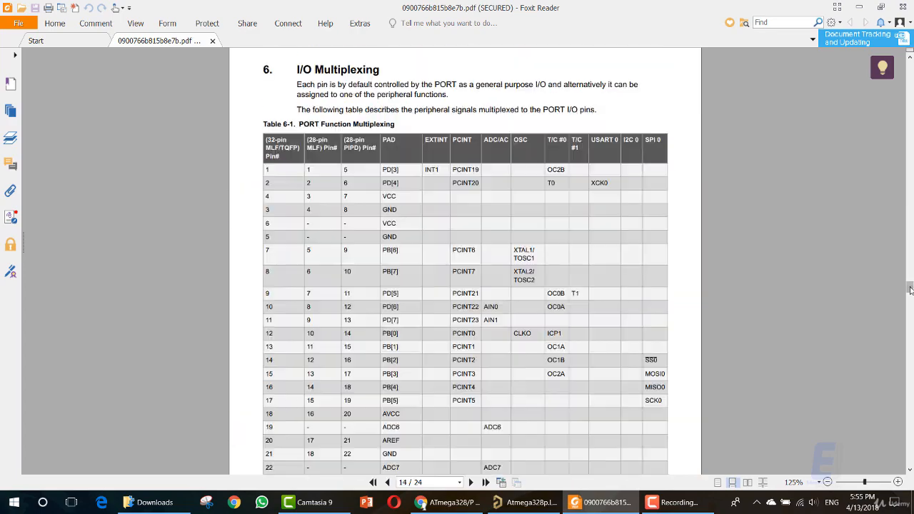
left_click(912, 292)
left_click(912, 293)
scroll(850, 340, "down", 5)
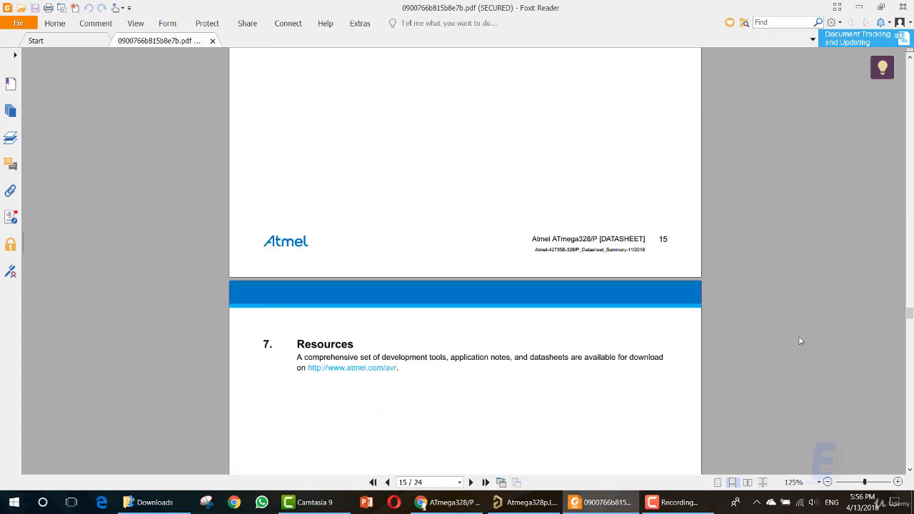
left_click_drag(911, 322, 911, 385)
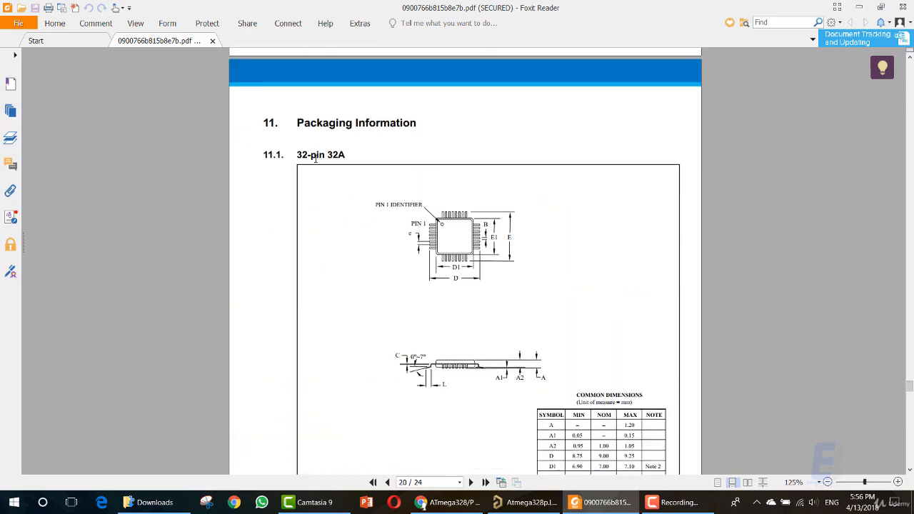
- Locate the 32-pin 32A package section and examine its outline drawing at a larger scale
left_click_drag(300, 155, 347, 157)
left_click(320, 155)
left_click(346, 157)
scroll(428, 234, "down", 3)
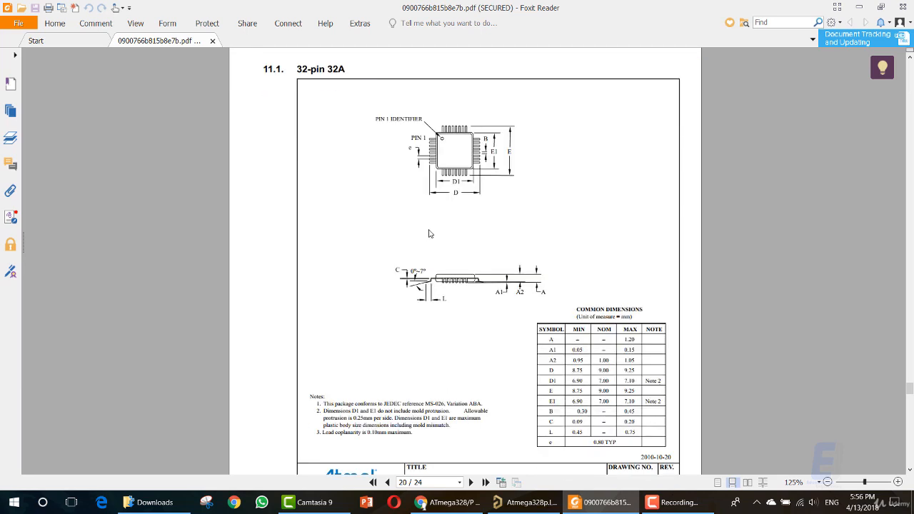
scroll(458, 195, "up", 3, "ctrl")
scroll(451, 235, "up", 2)
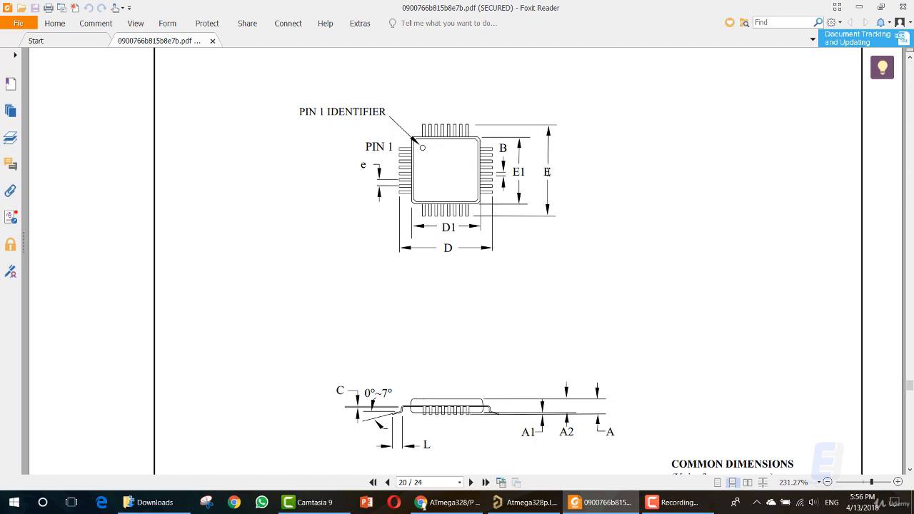
- Examine the D, D1, E1 and B dimension symbols on the package drawing against the Common Dimensions table
double_click(448, 247)
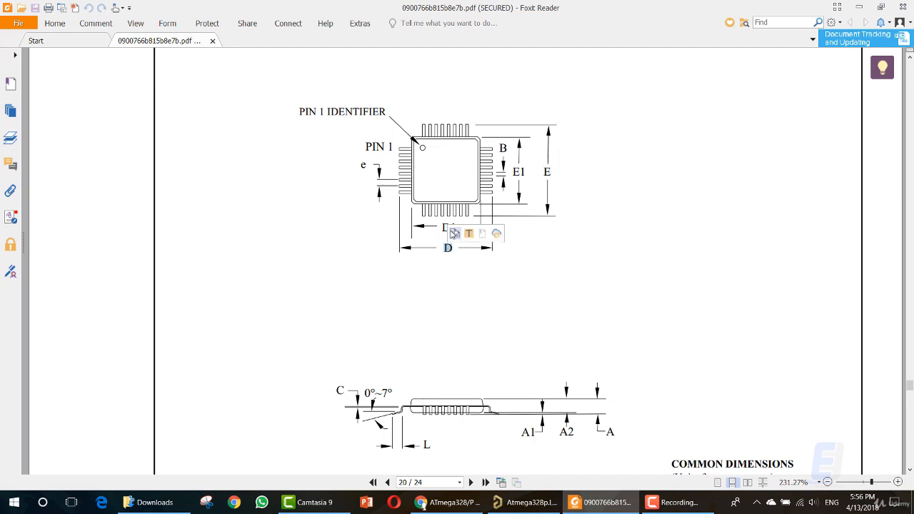
left_click(444, 227)
double_click(519, 172)
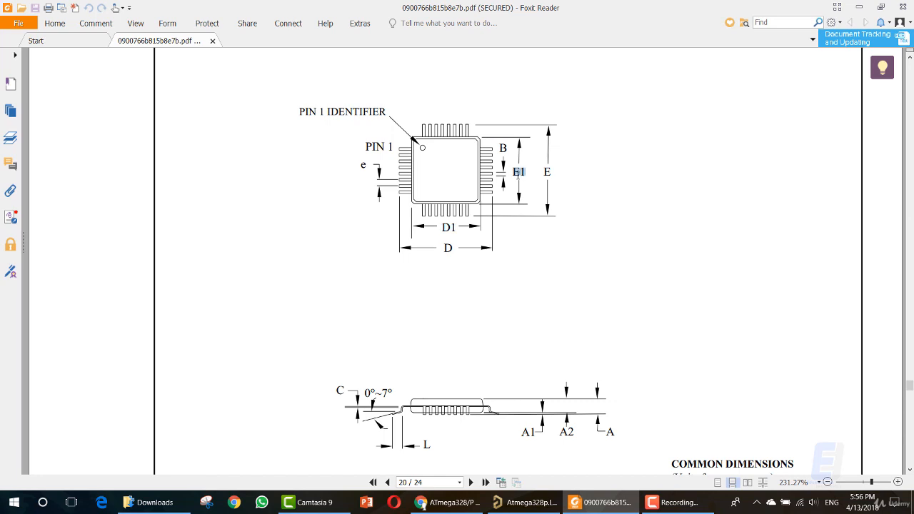
double_click(503, 148)
scroll(361, 190, "down", 8)
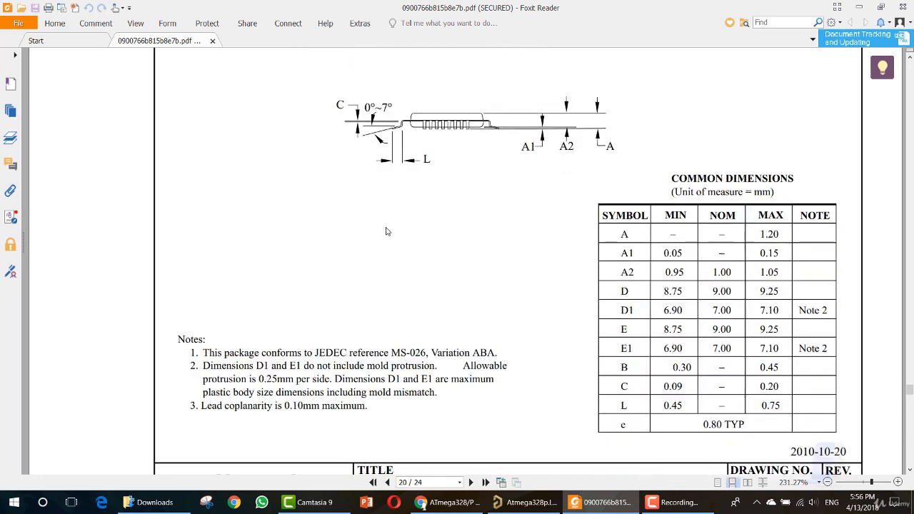
mouse_move(608, 213)
left_mouse_down()
mouse_move(747, 313)
mouse_move(616, 215)
left_mouse_up()
scroll(487, 217, "up", 12)
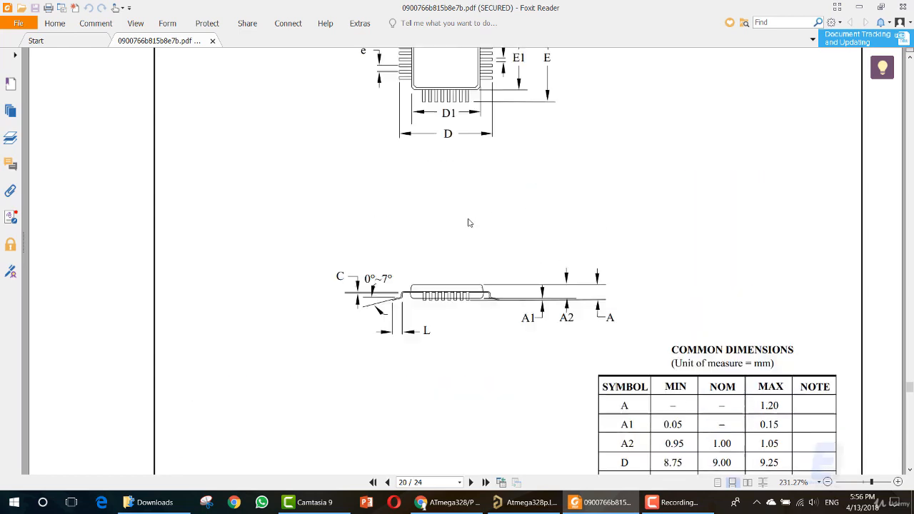
- Review the 32-pin 32A section heading and the pin 1 identifier on the package drawing
left_click_drag(211, 188, 258, 191)
left_click(198, 192)
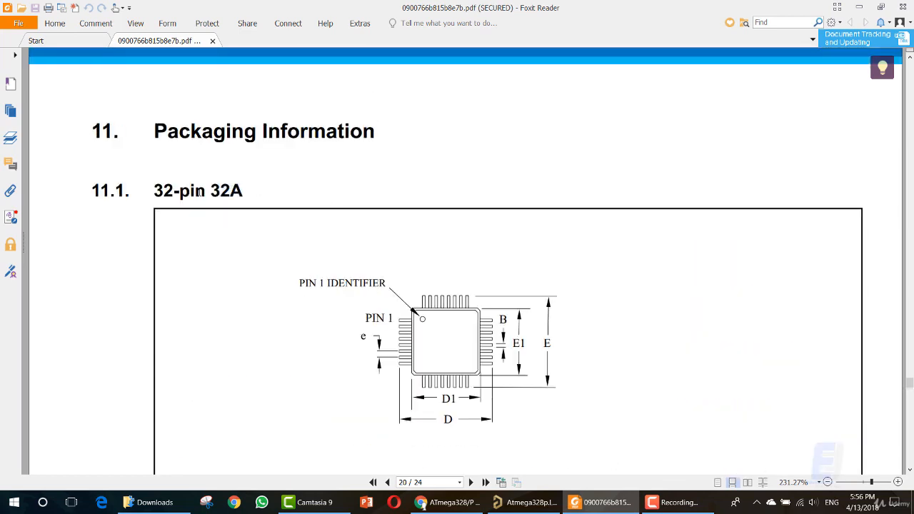
left_click_drag(154, 190, 196, 190)
left_click(196, 190)
left_click_drag(299, 283, 388, 284)
left_click(432, 293)
- Read the A1 minimum and maximum in the Common Dimensions table and compare symbol D with the package drawing
scroll(512, 385, "down", 5)
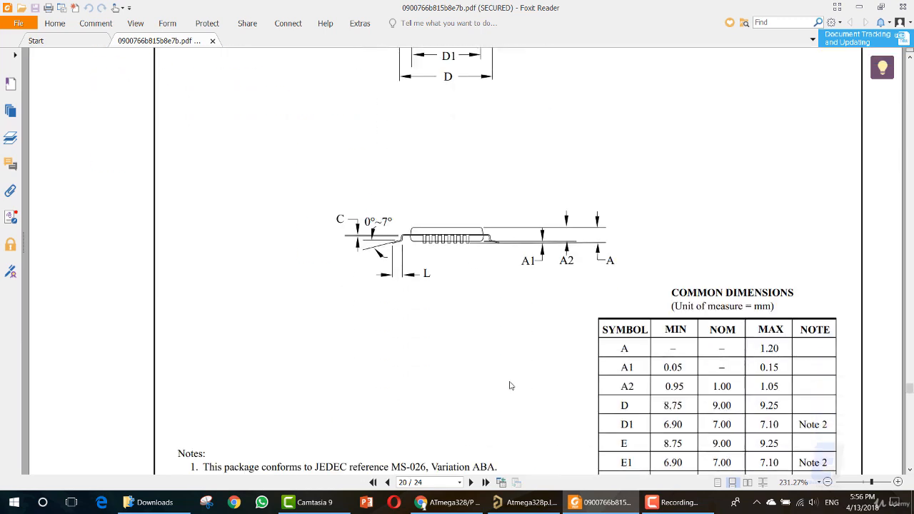
scroll(461, 318, "down", 2)
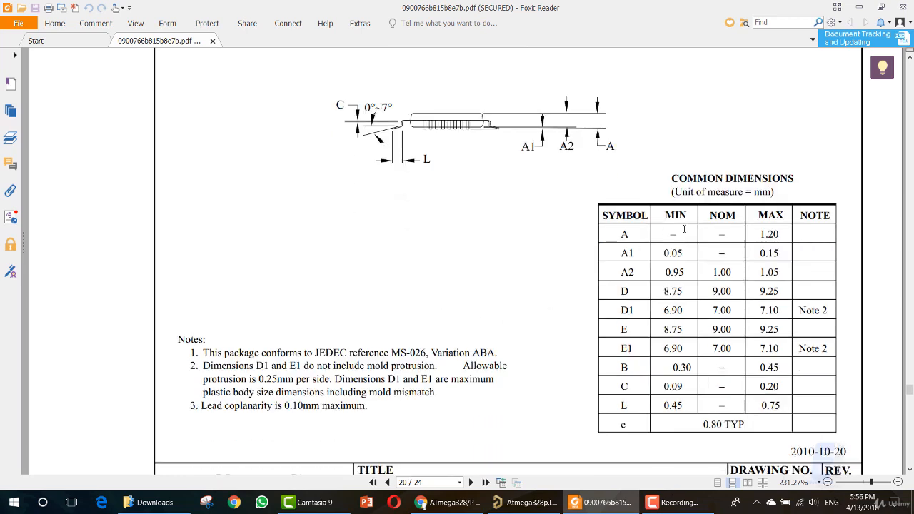
double_click(673, 253)
double_click(769, 253)
double_click(625, 290)
scroll(528, 322, "up", 5)
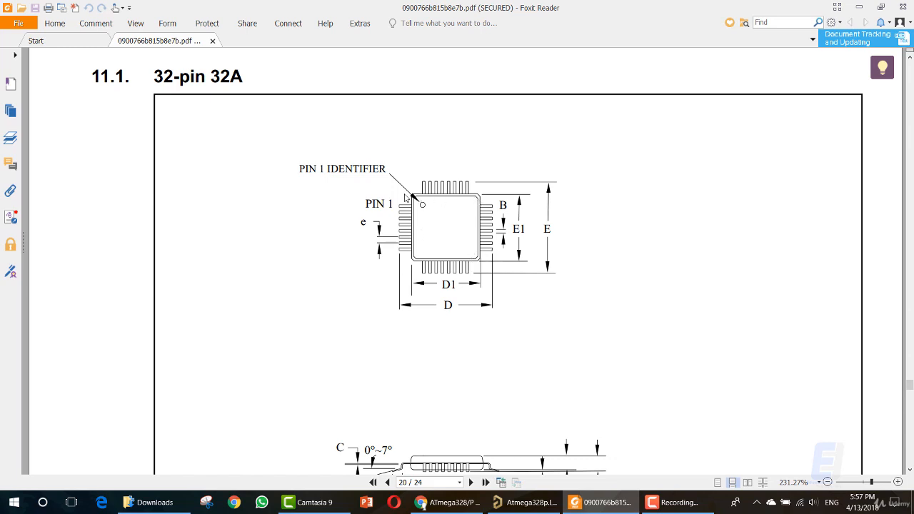
scroll(495, 307, "down", 4)
scroll(514, 324, "down", 1)
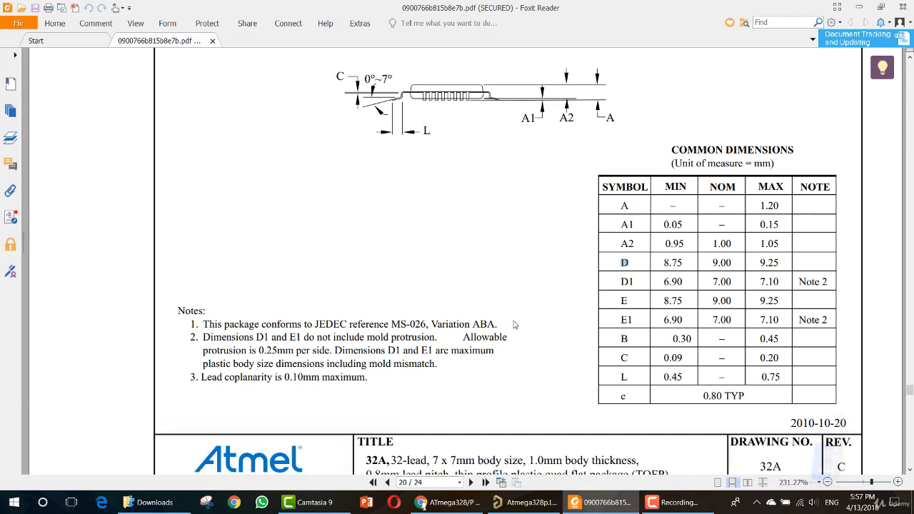
- Check the minimum values of E and D and the unit of measure in the Common Dimensions table
double_click(623, 301)
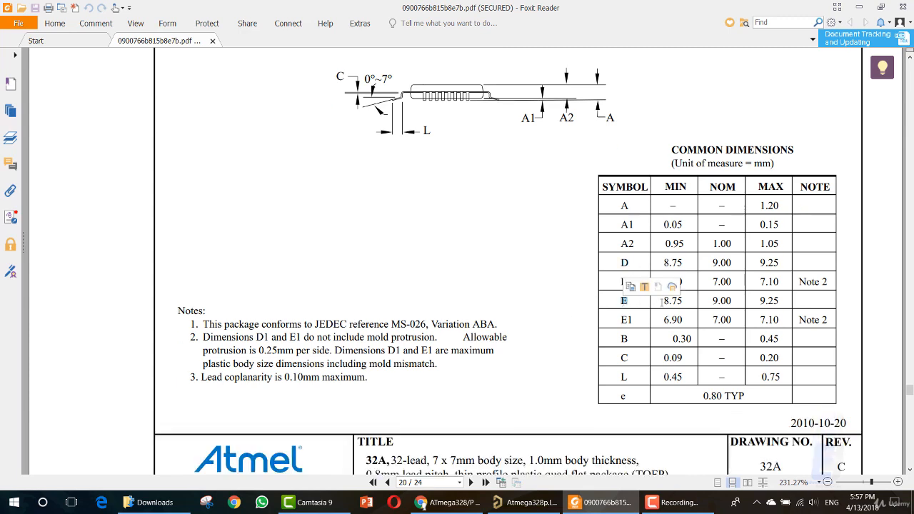
left_click_drag(663, 300, 683, 301)
left_click_drag(663, 262, 685, 263)
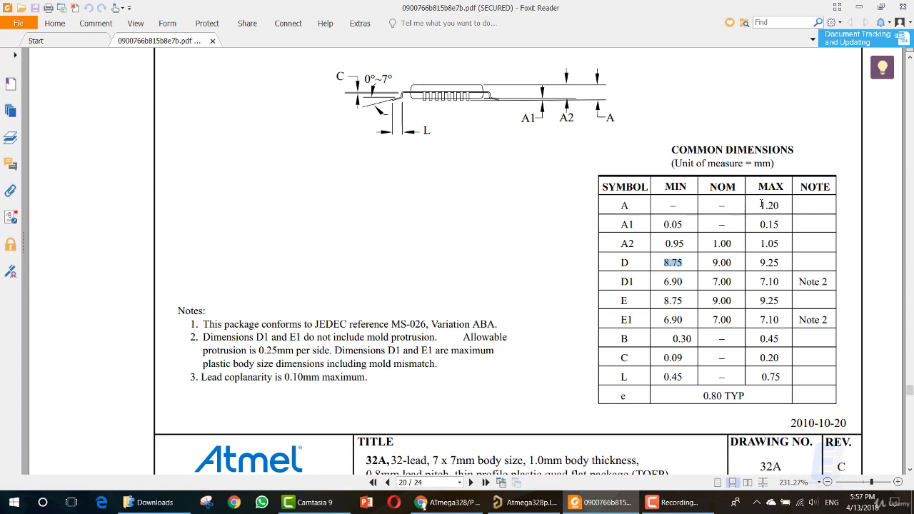
triple_click(765, 163)
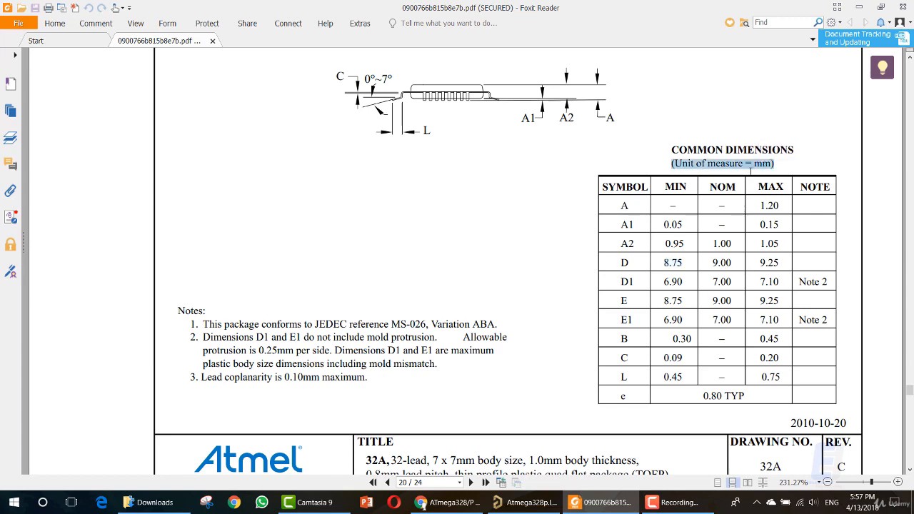
left_click(755, 164)
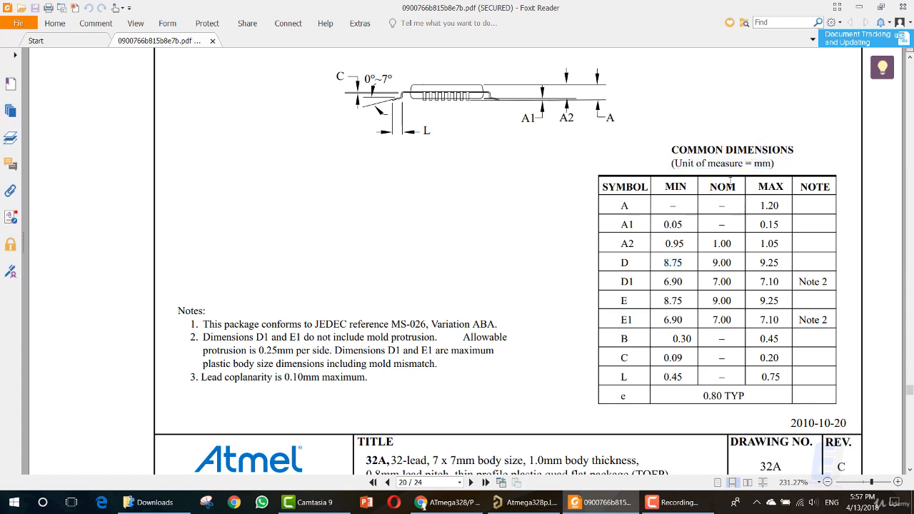
- Switch to Altium Designer and open the Atmega328p.PcbLib footprint library from the project's source documents
mouse_move(539, 504)
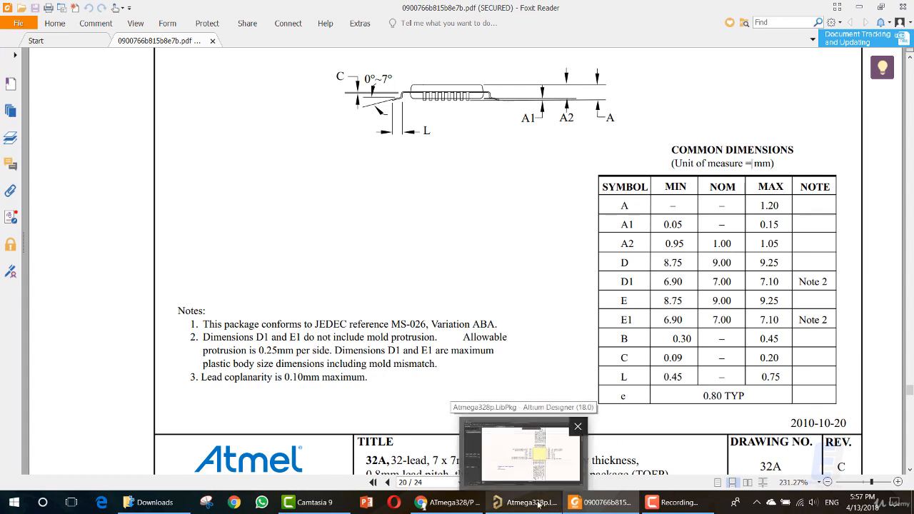
left_click(536, 505)
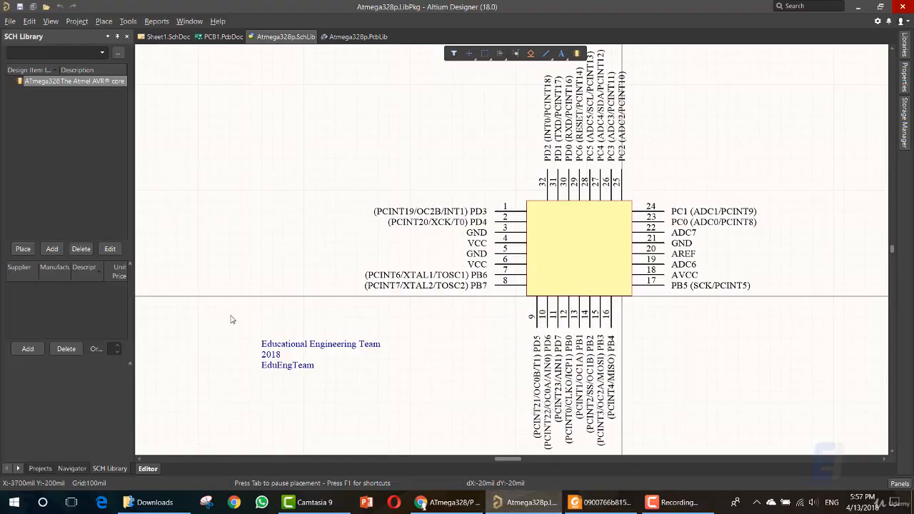
left_click(38, 467)
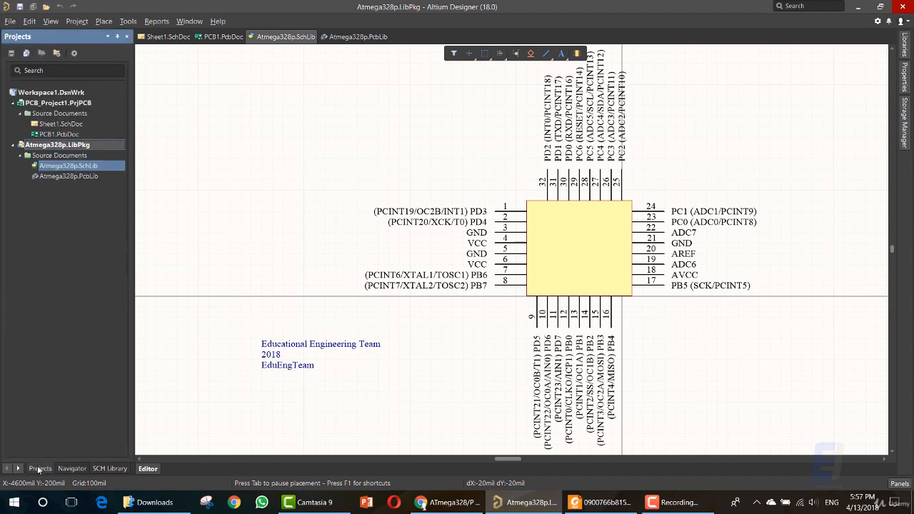
left_click(74, 176)
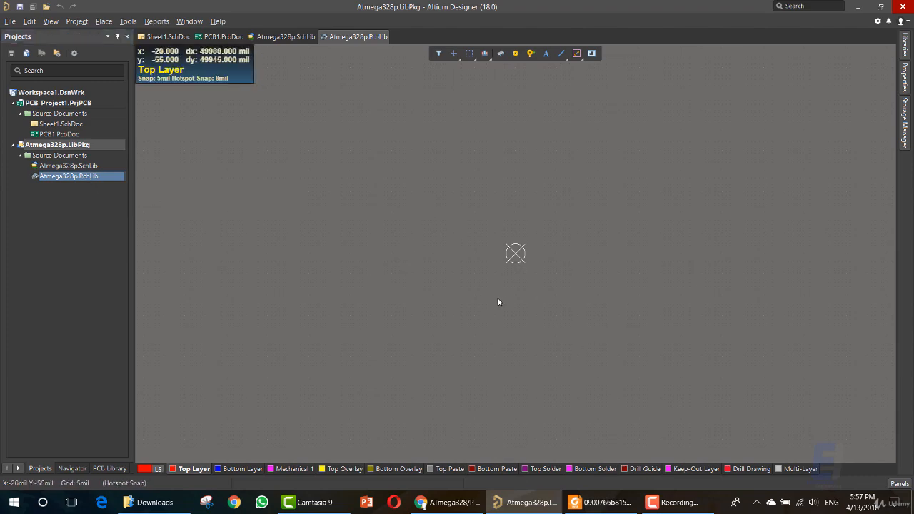
- Start the IPC Compliant Footprint Wizard and advance to the component type selection
left_click(129, 22)
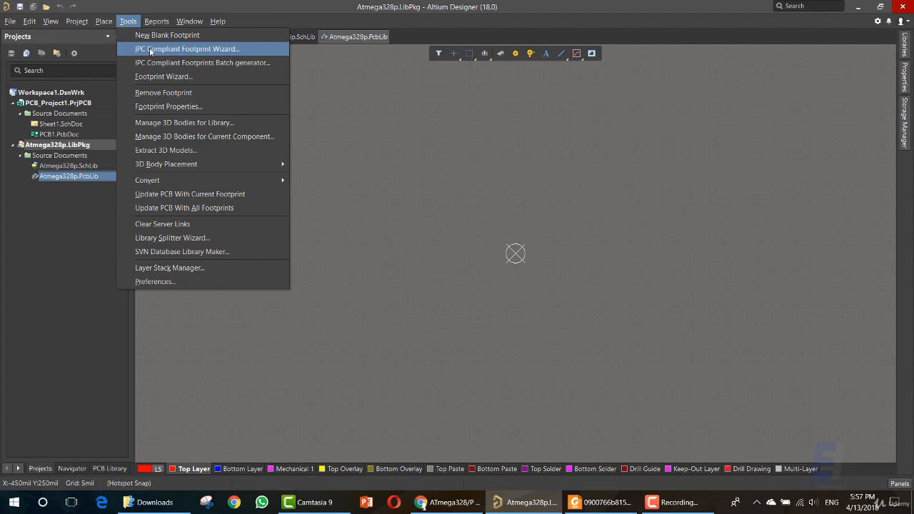
left_click(186, 49)
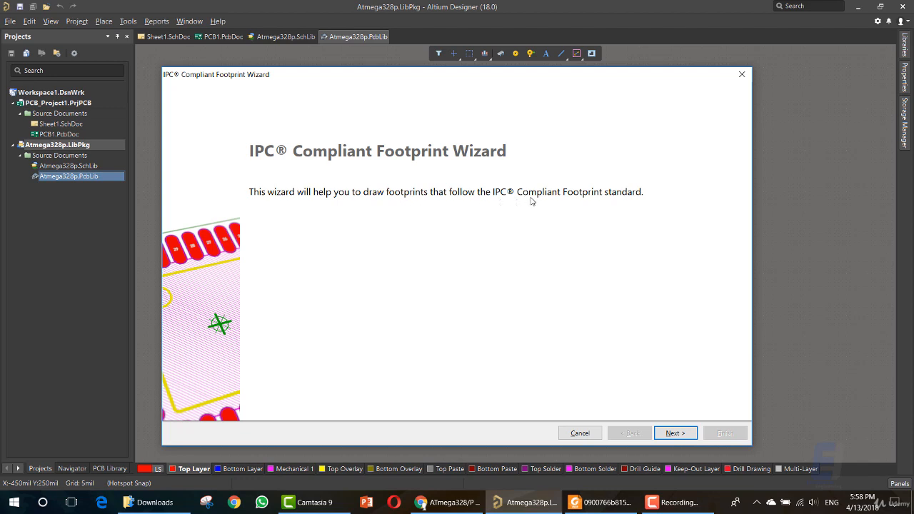
left_click(675, 434)
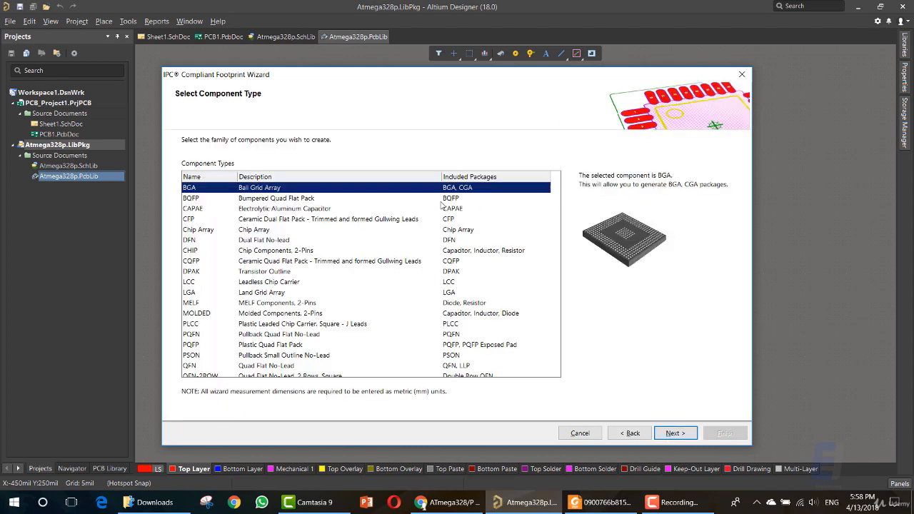
- Look through the list of component types and preview the BQFP and CAPAE families
scroll(277, 267, "down", 2)
scroll(265, 275, "up", 2)
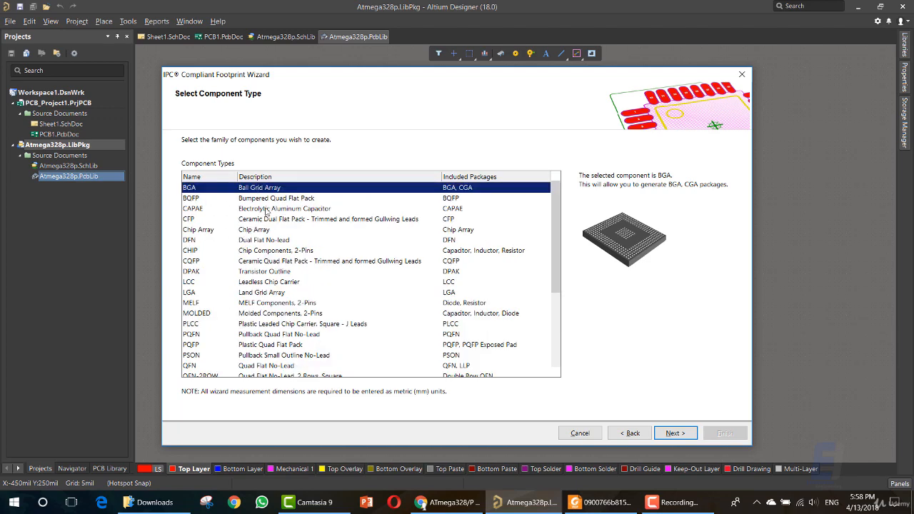
scroll(550, 293, "down", 4)
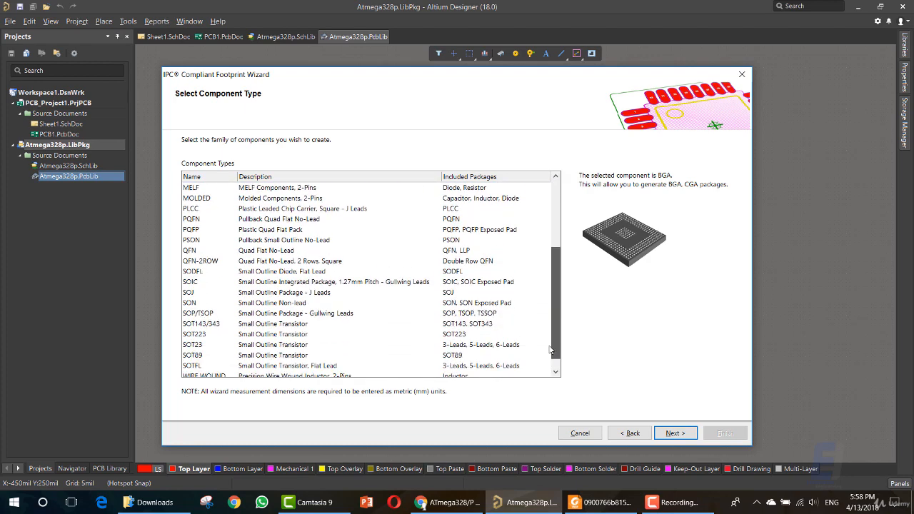
scroll(429, 235, "up", 4)
left_click(399, 201)
left_click(394, 208)
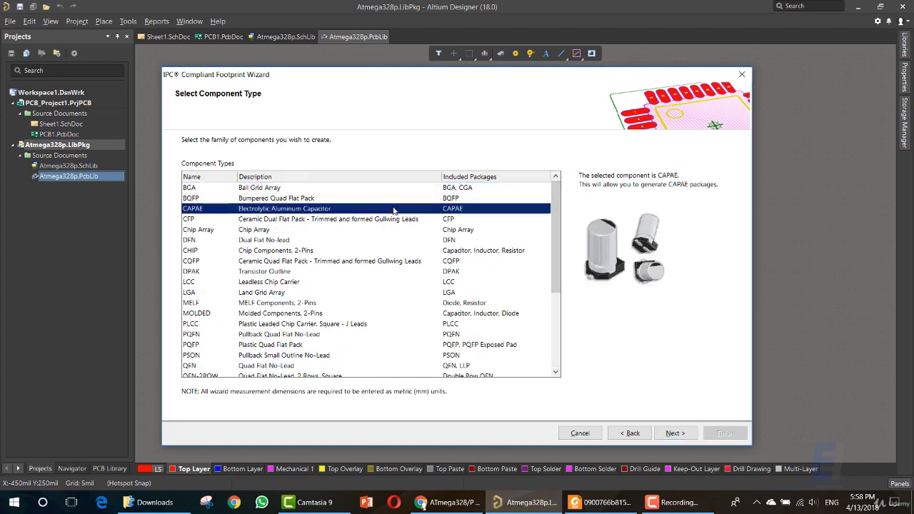
left_click(396, 191)
left_click(396, 200)
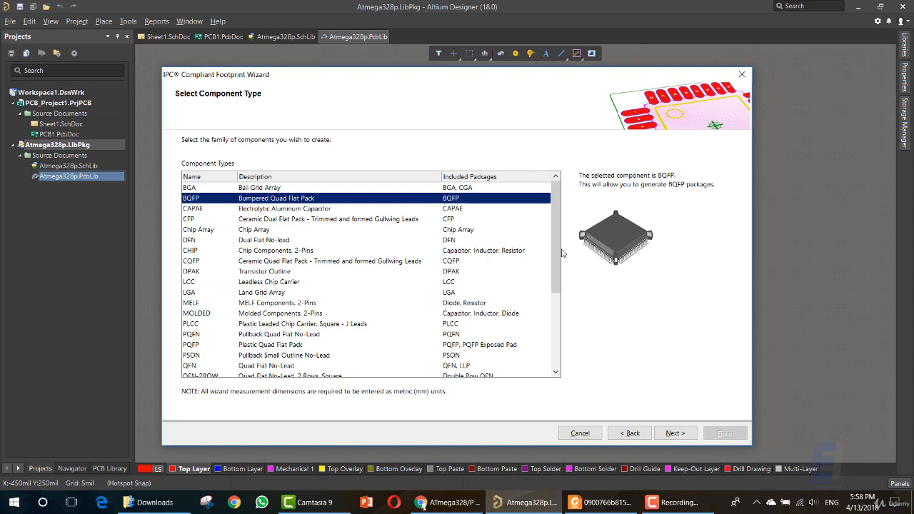
- Go through the component families from CAPAE down to WIRE WOUND, examining each package preview
left_click(350, 210)
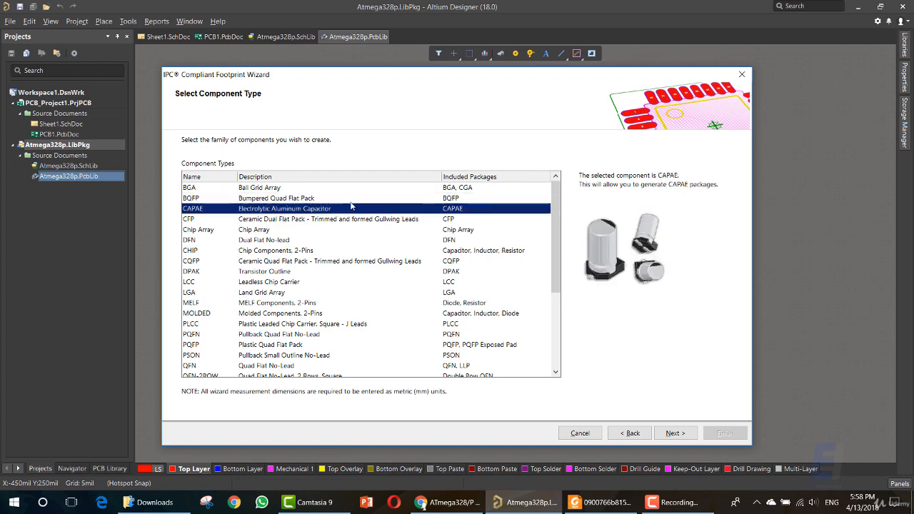
key("Down")
key("Down")
key("Down")
key("Down")
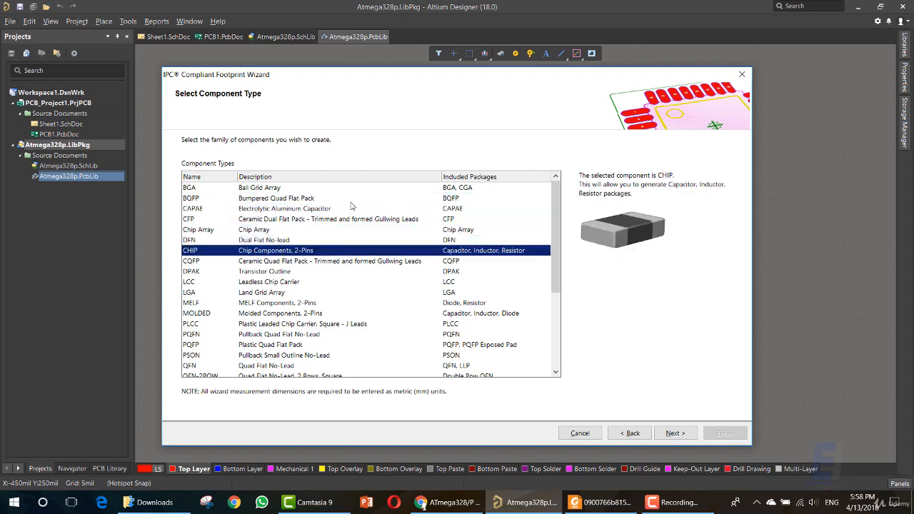
key("Down")
key("Down")
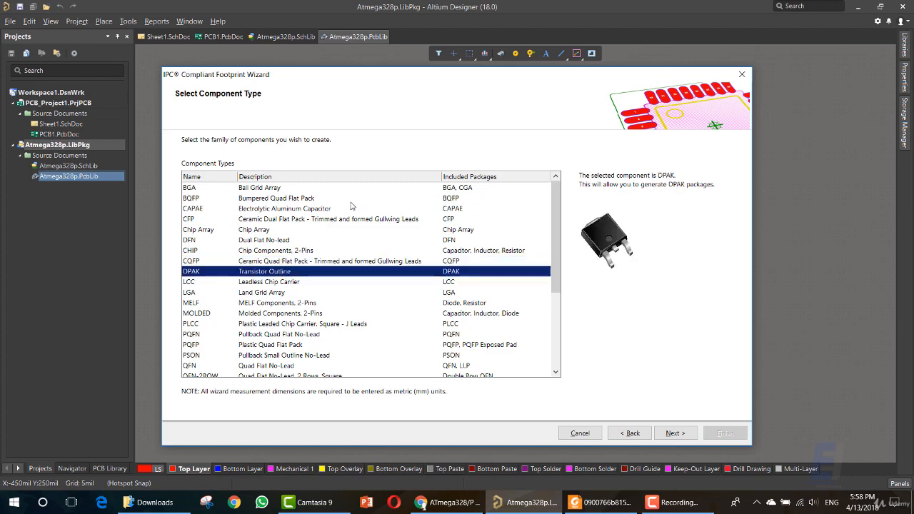
key("Down")
key("Down")
key("Down")
key("Down")
key("Down")
key("Down")
key("Down")
key("Down")
key("Down")
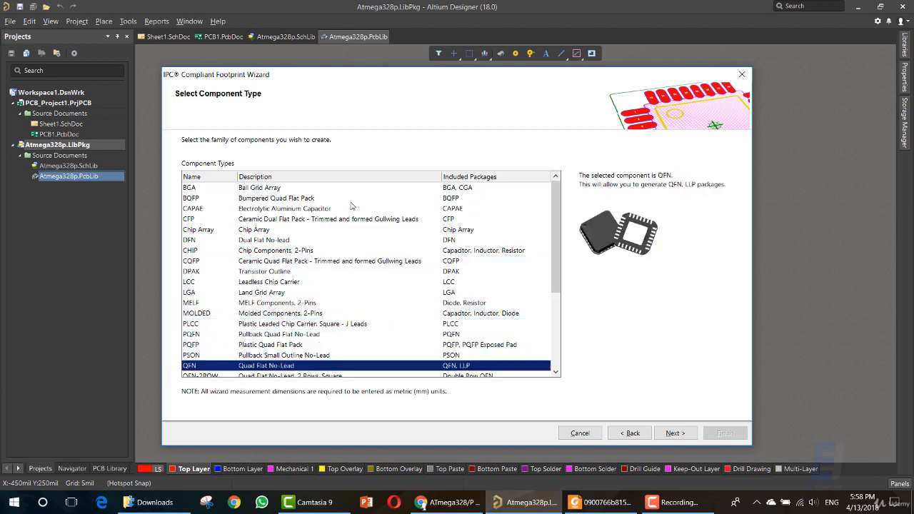
key("Down")
key("Down")
key("Down")
key("Down")
key("Down")
key("Down")
key("Down")
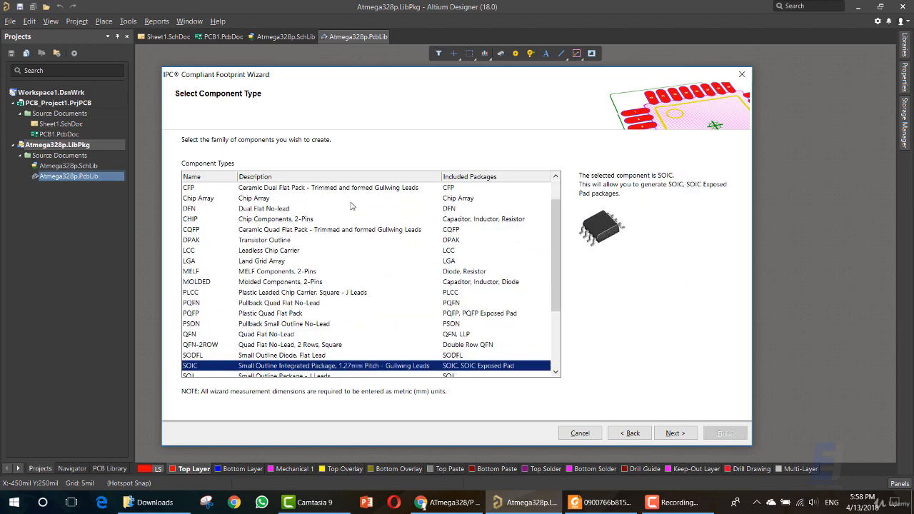
key("Down")
key("Down")
key("Down")
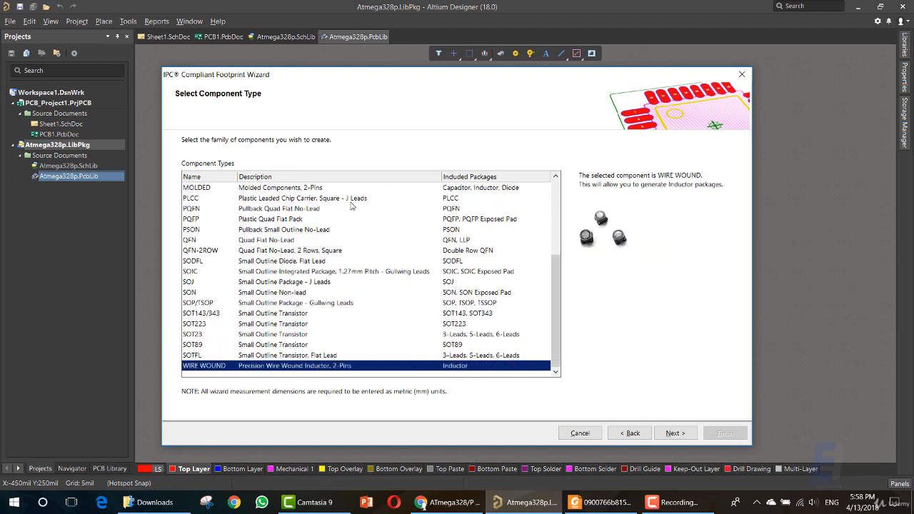
- Review the component families in reverse from WIRE WOUND back up to DFN, comparing their package previews
key("Up")
key("Up")
key("Up")
key("Up")
key("Up")
key("Up")
key("Up")
key("Up")
key("Up")
key("Up")
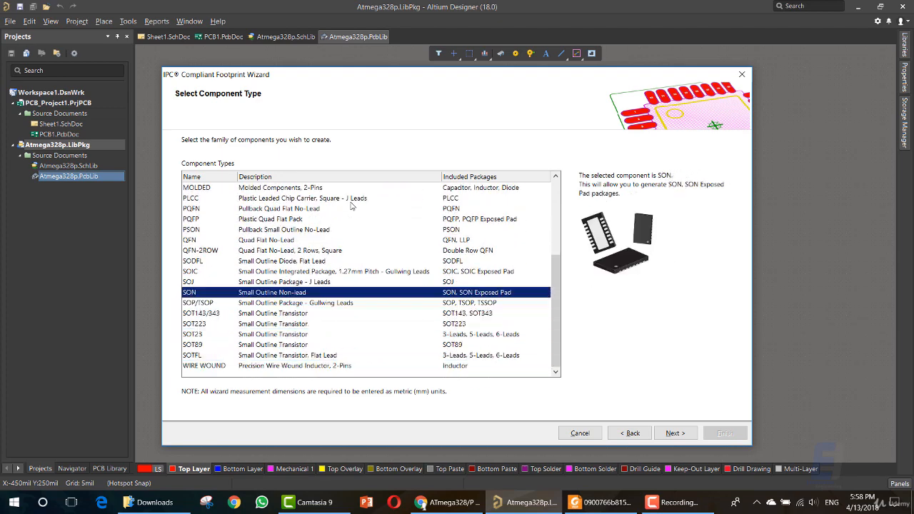
key("Up")
key("Up")
key("Up")
key("Up")
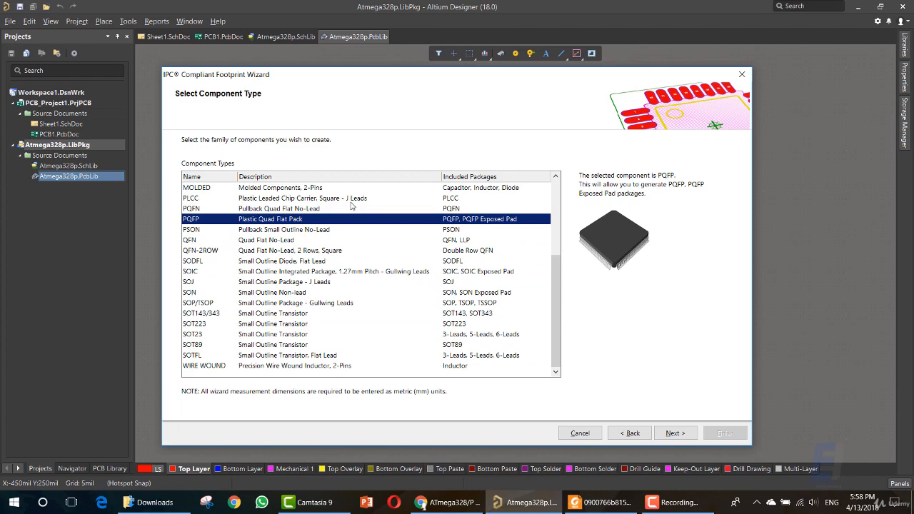
key("Up")
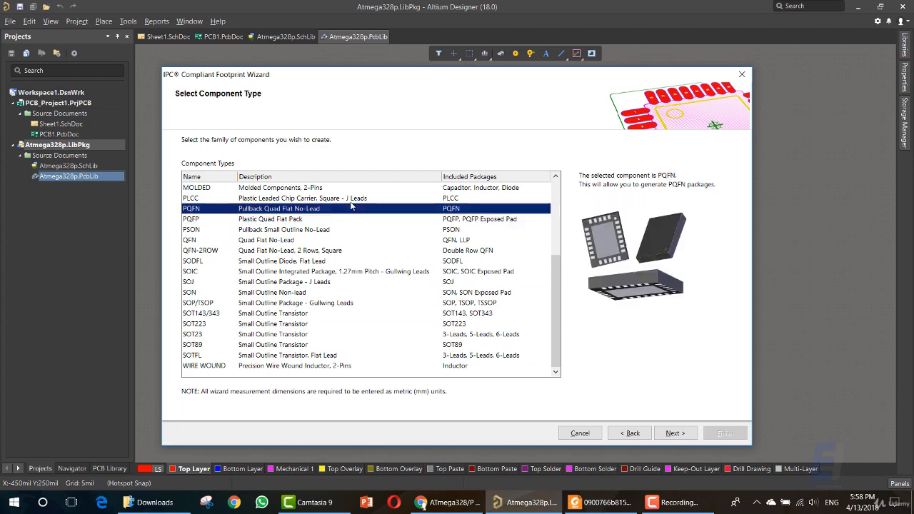
key("Up")
key("Up")
key("Up")
key("Up")
key("Up")
key("Up")
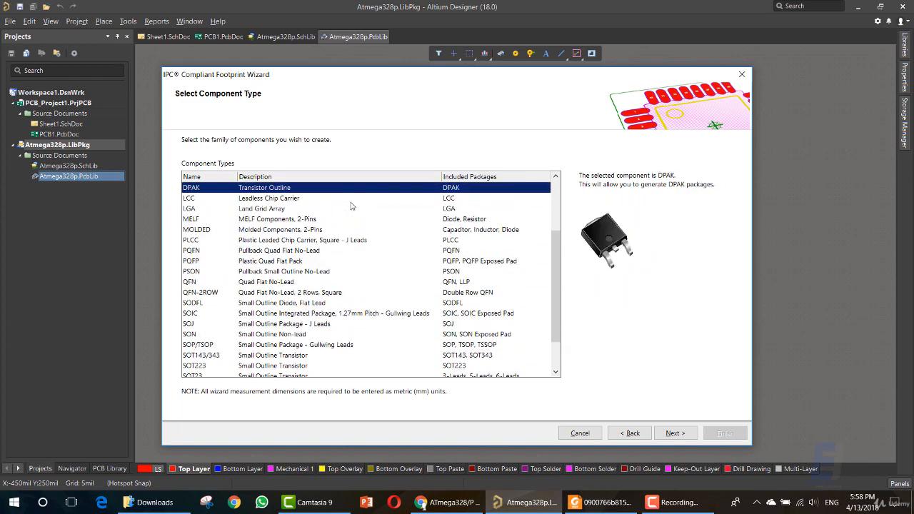
key("Up")
key("Up")
- Select PQFP (Plastic Quad Flat Pack) as the component type
key("Down")
key("Down")
key("Down")
key("Down")
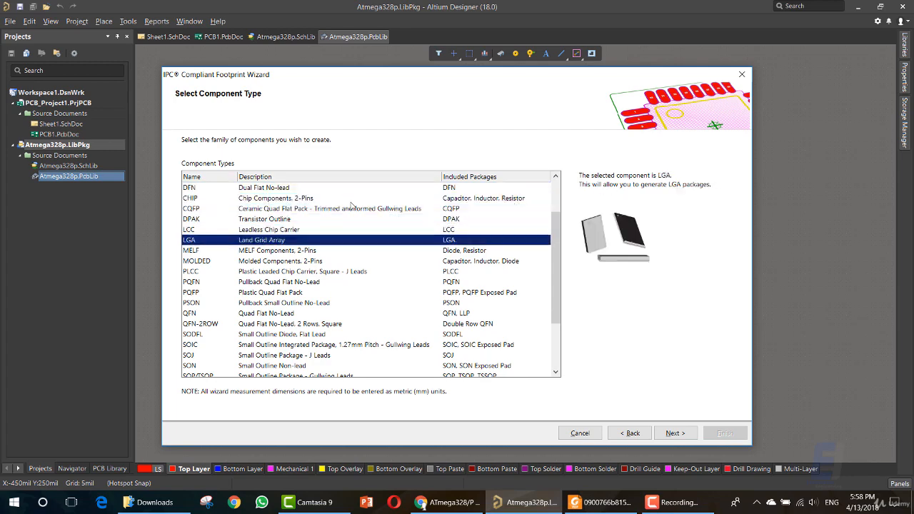
key("Down")
key("Down")
key("Down")
key("Down")
key("Down")
key("Down")
key("Up")
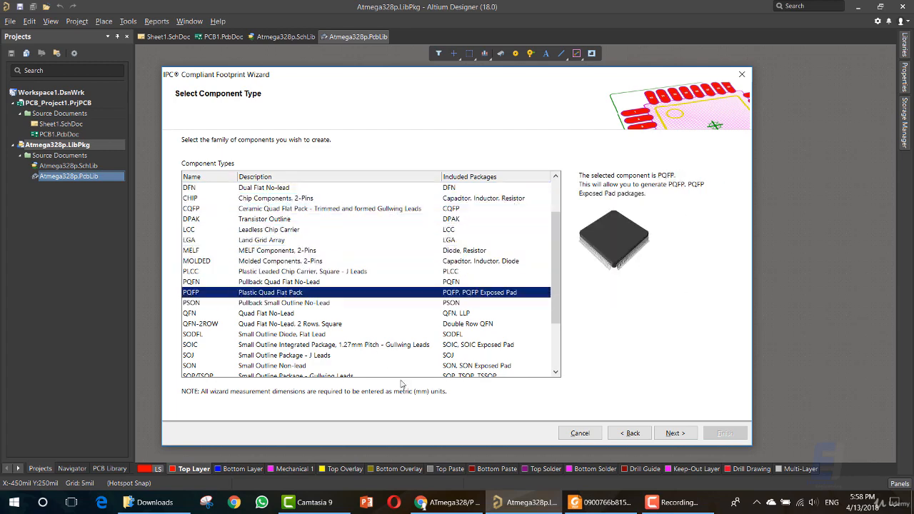
- Switch to the datasheet in Foxit Reader and check the package type in the 32A drawing's title block
left_click(590, 506)
scroll(319, 293, "up", 2)
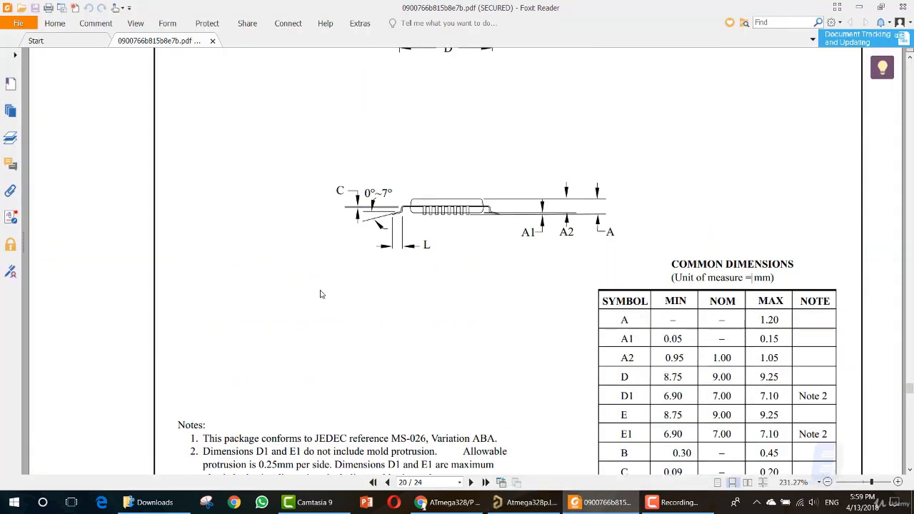
scroll(319, 293, "down", 2)
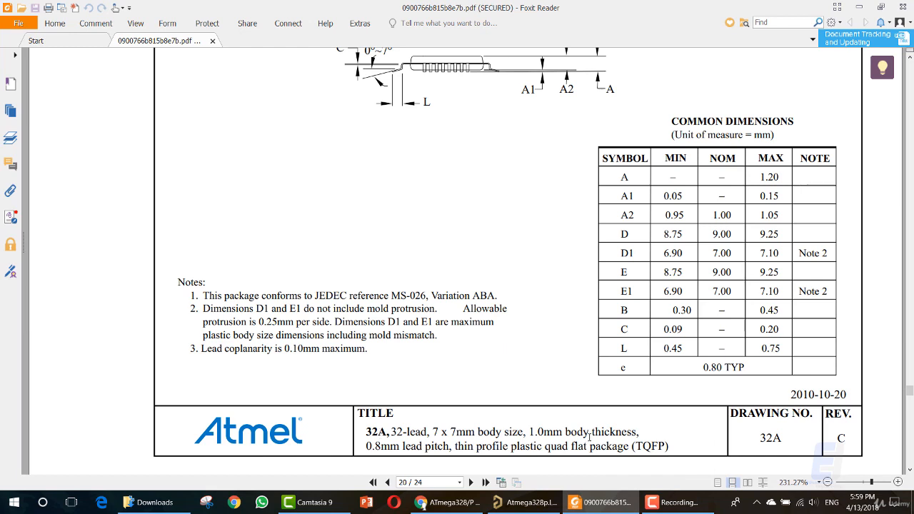
left_click_drag(635, 445, 666, 447)
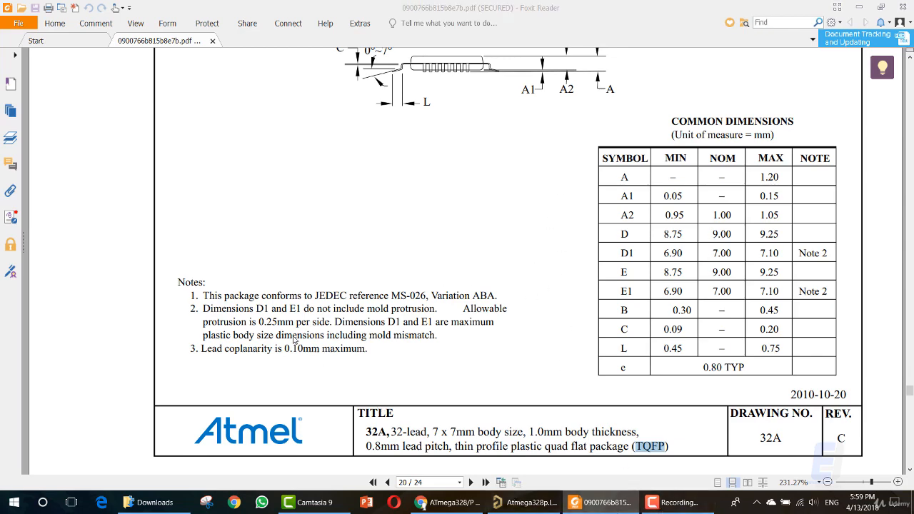
- Return to the footprint wizard in Altium Designer, keep PQFP as the component type and advance to the package overall dimensions
key("alt+Tab")
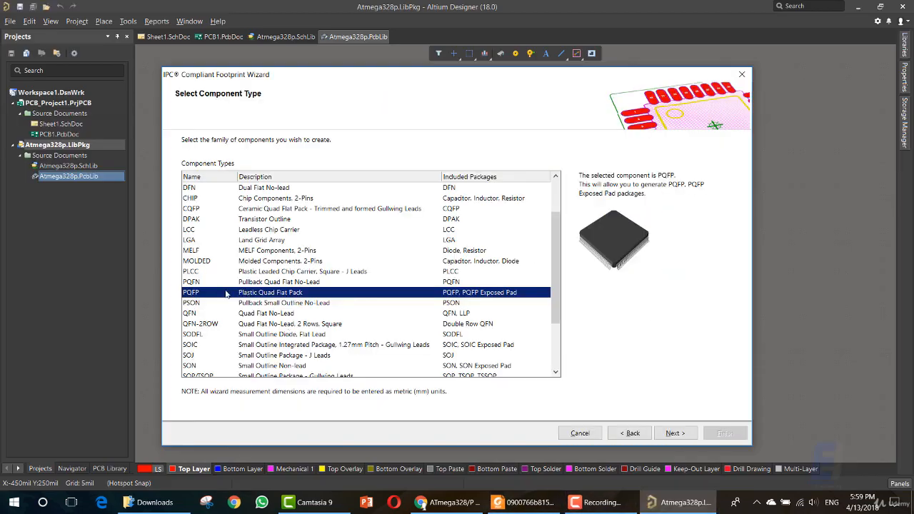
scroll(226, 294, "up", 2)
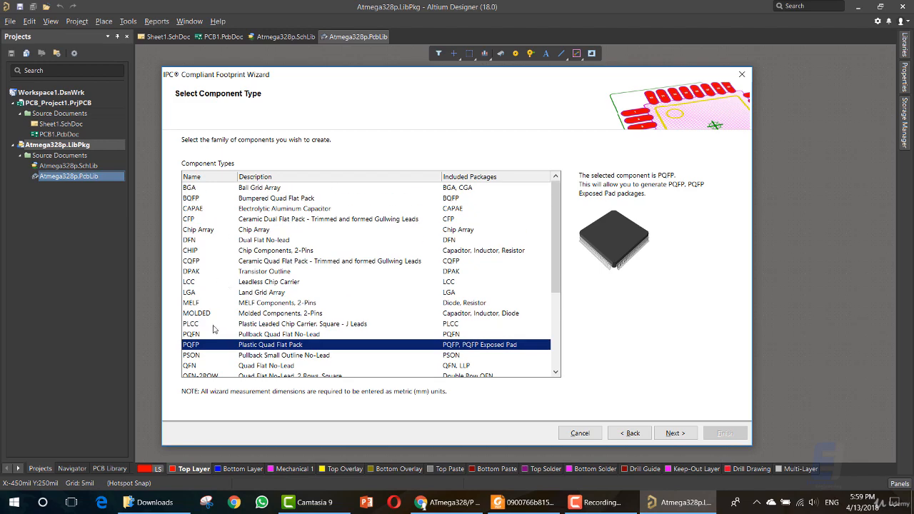
scroll(211, 328, "down", 3)
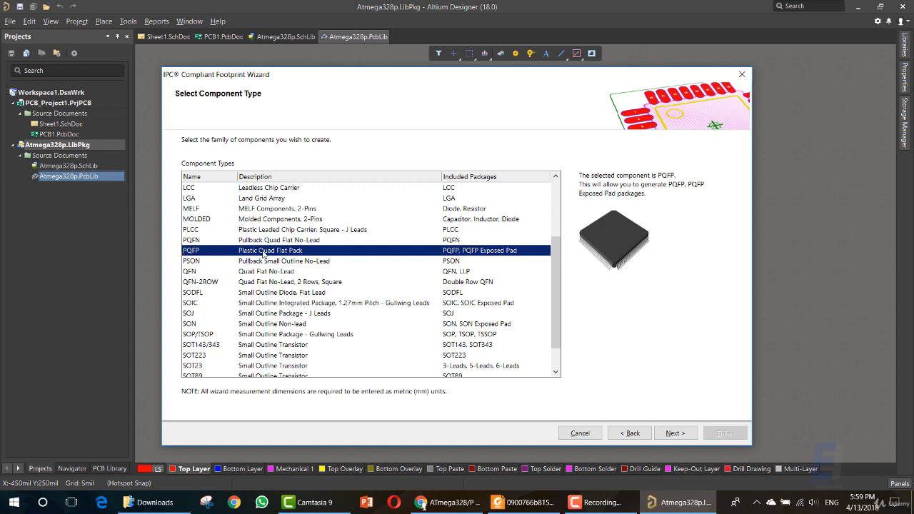
scroll(193, 309, "down", 1)
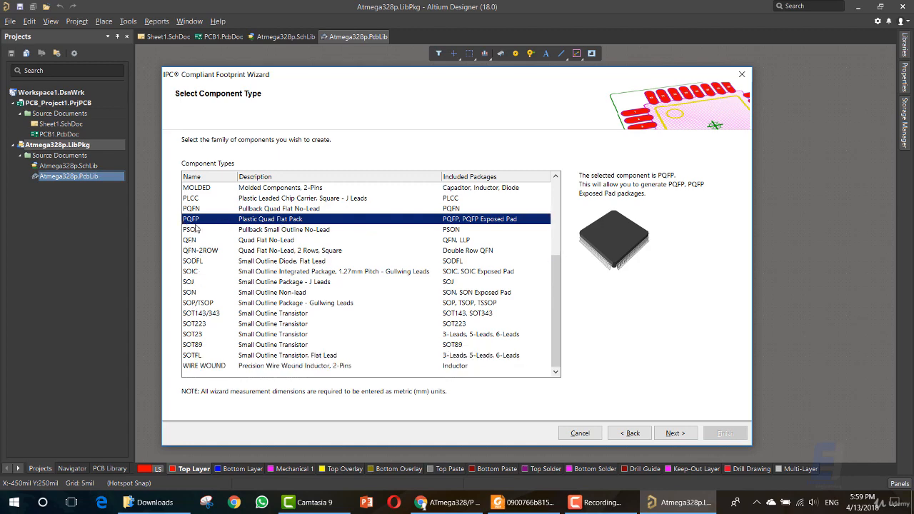
scroll(204, 239, "up", 4)
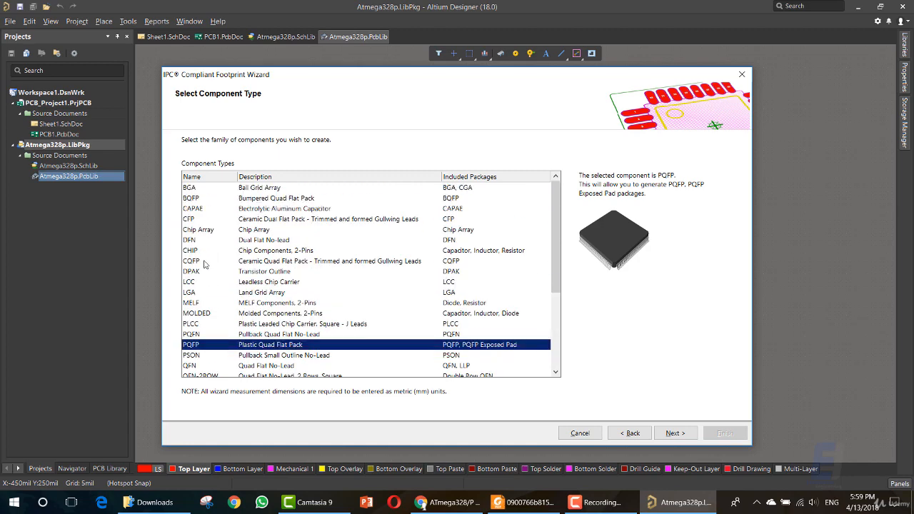
scroll(191, 348, "down", 2)
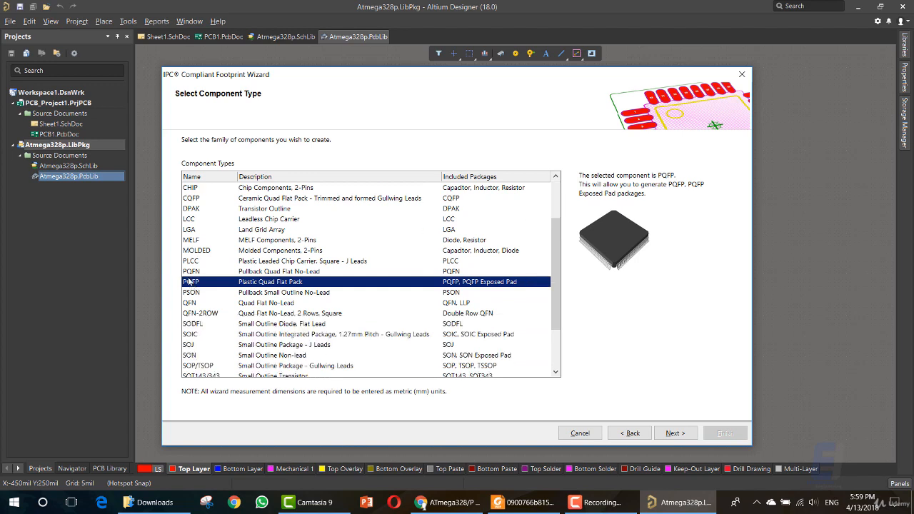
left_click(675, 433)
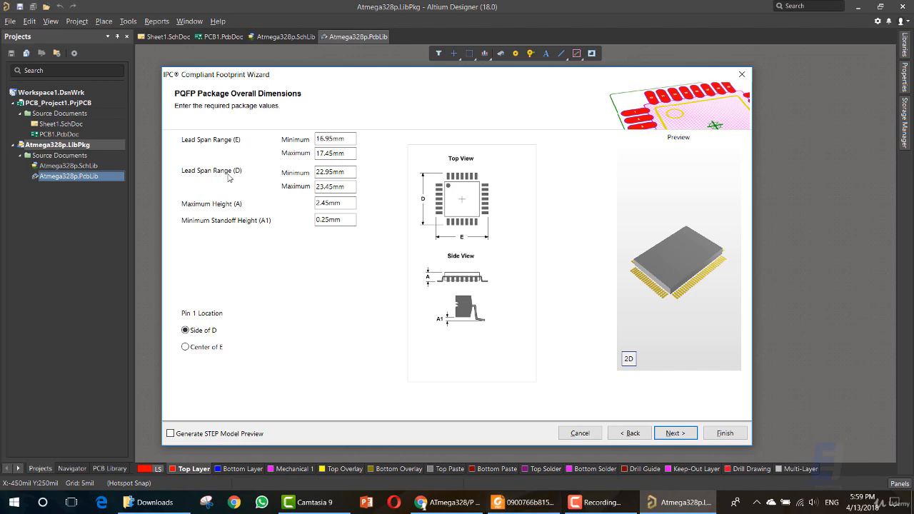
- Copy the minimum E value from the datasheet and set the Lead Span Range (E) minimum to 8.75 mm
left_click(530, 503)
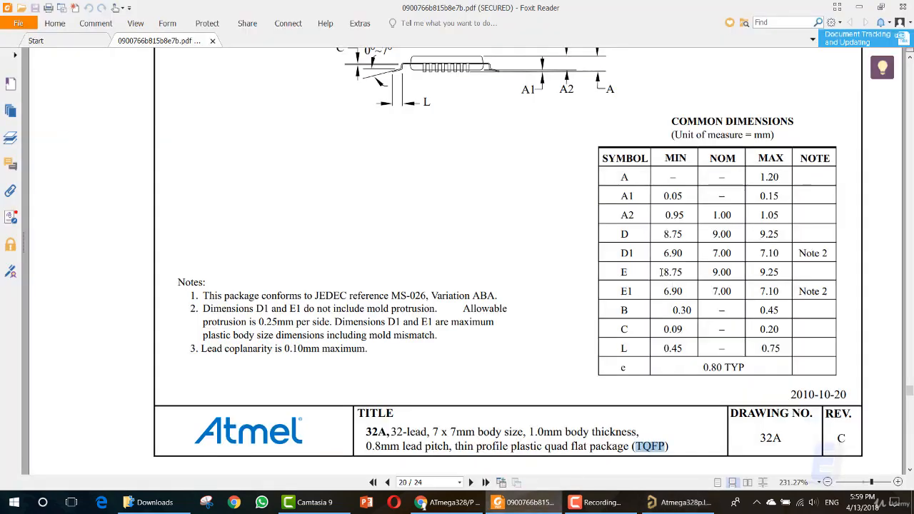
left_click_drag(664, 273, 681, 272)
key("ctrl+c")
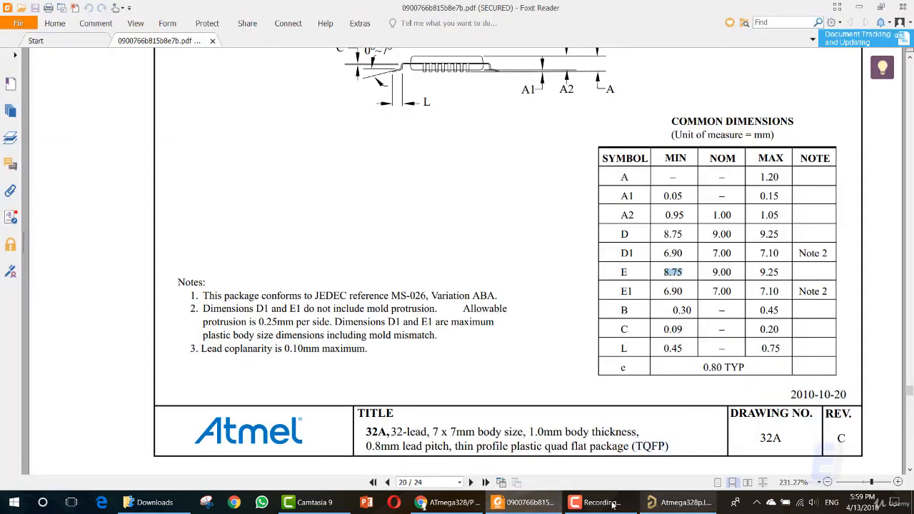
left_click(683, 502)
left_click(333, 138)
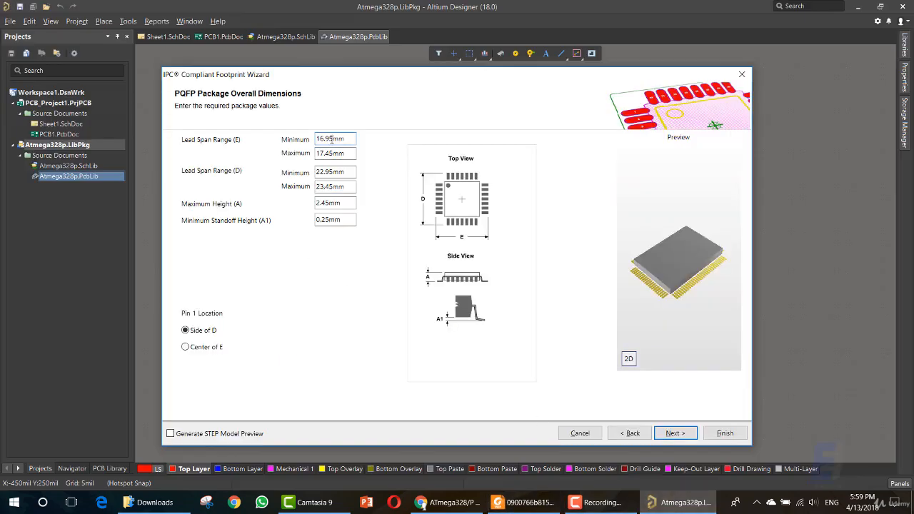
left_click(326, 141)
left_click_drag(331, 138, 316, 139)
key("ctrl+v")
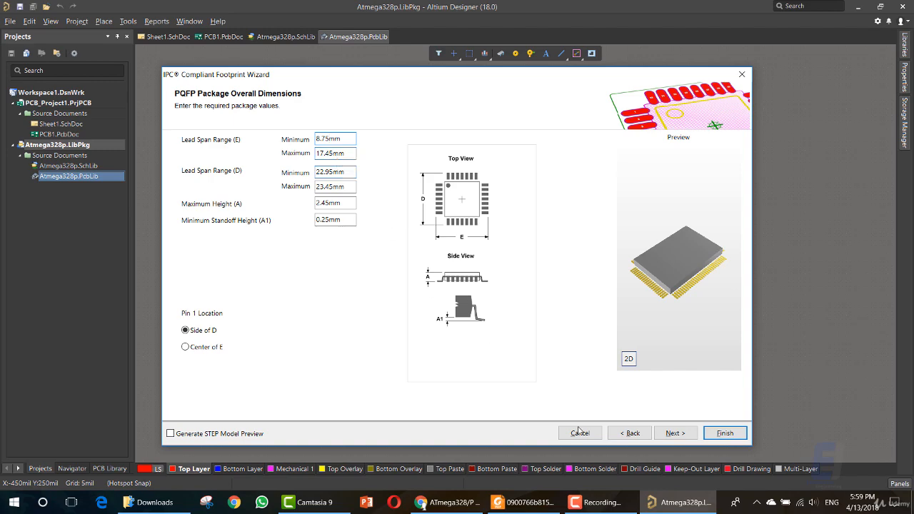
- Look up symbol D's minimum in the datasheet and enter 8.75 mm for the Lead Span Range (D)
left_click(493, 504)
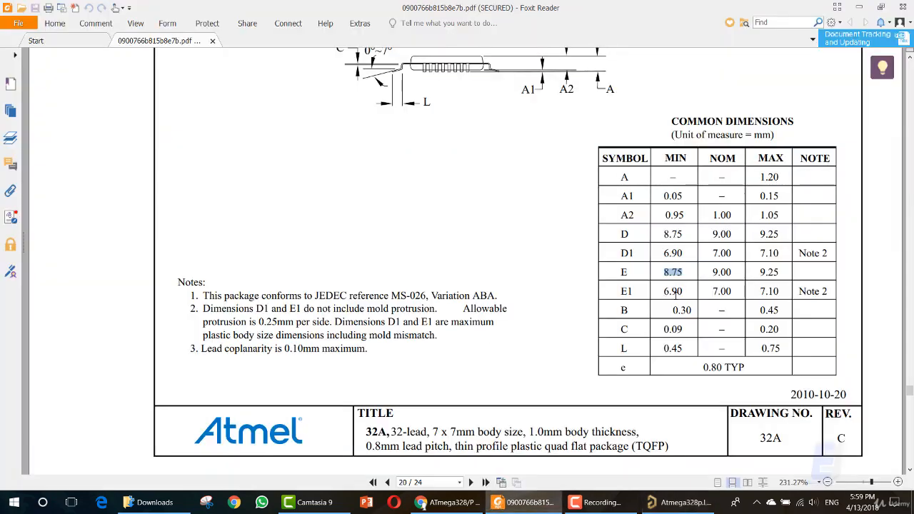
left_click_drag(686, 235, 663, 234)
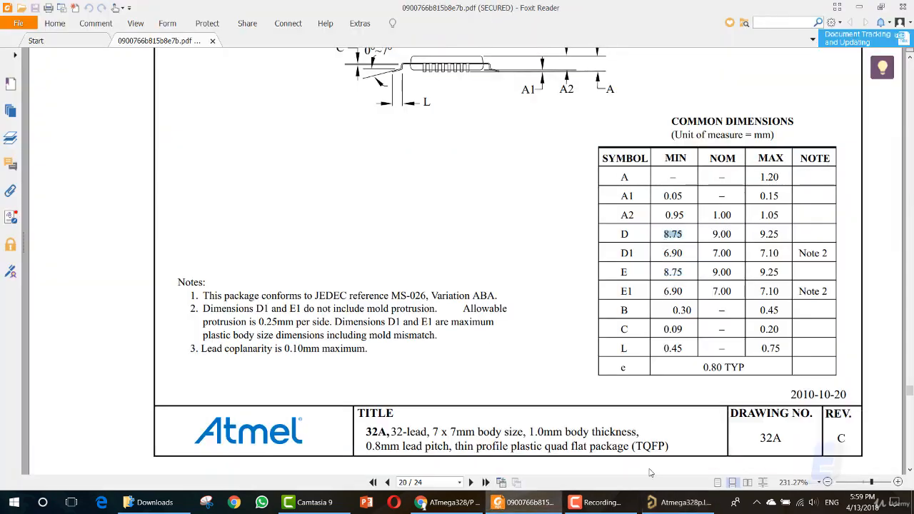
left_click(657, 503)
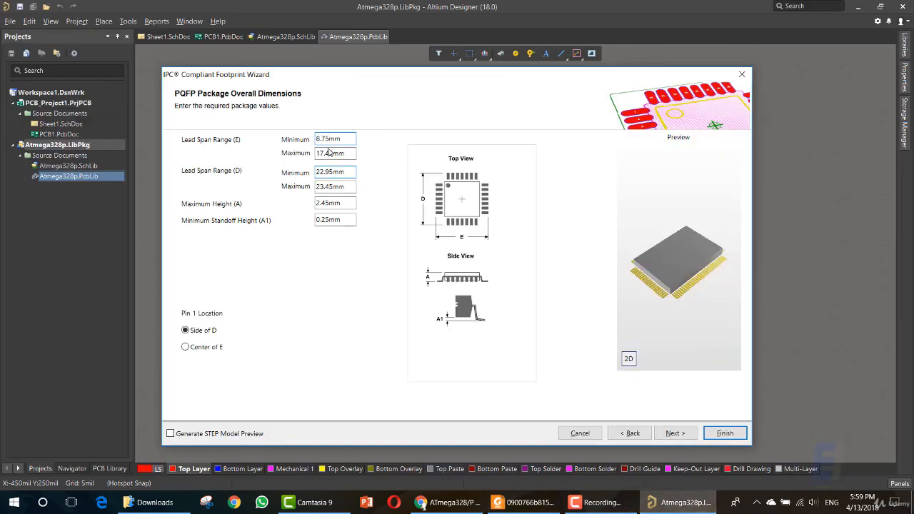
left_click_drag(333, 171, 312, 185)
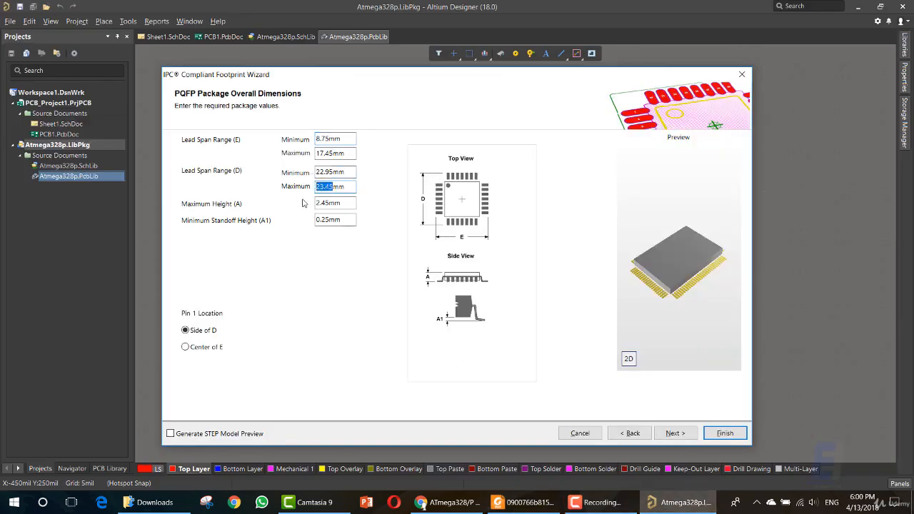
type("8.75")
- Copy symbol D's minimum from the Foxit Reader datasheet and enter 8.75 mm for the Lead Span Range (E) maximum and (D) minimum
left_click_drag(332, 153, 315, 153)
left_click(548, 501)
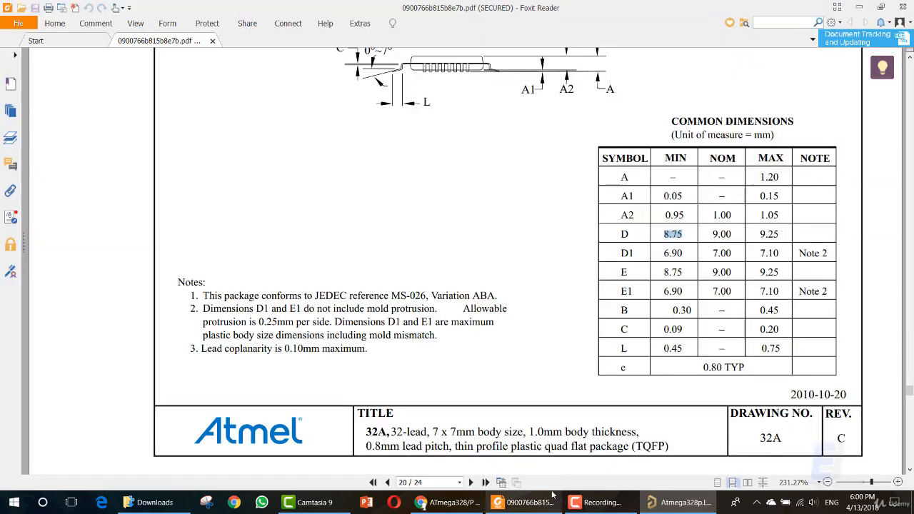
key("ctrl+c")
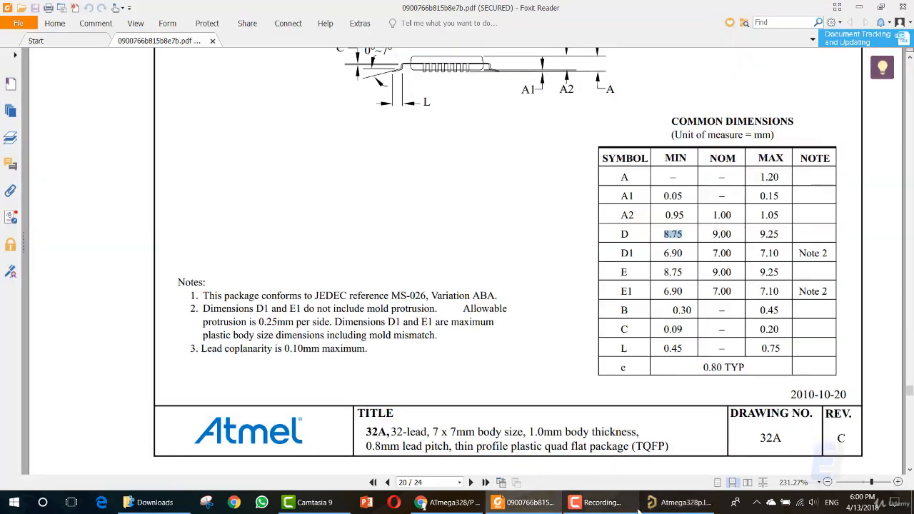
left_click(684, 502)
key("ctrl+v")
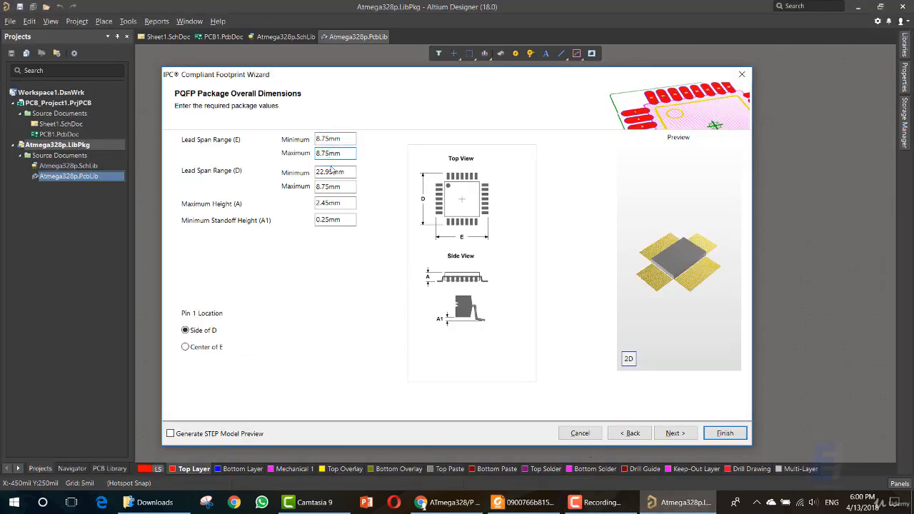
left_click_drag(333, 172, 309, 171)
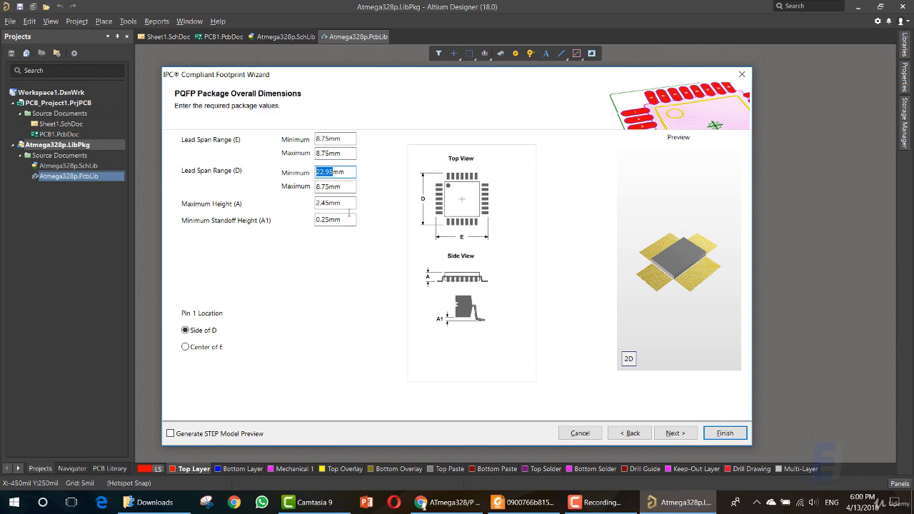
key("ctrl+v")
- Copy symbol D's maximum from the datasheet and set the Lead Span Range (D) and (E) maximums to 9.25 mm
left_click(527, 502)
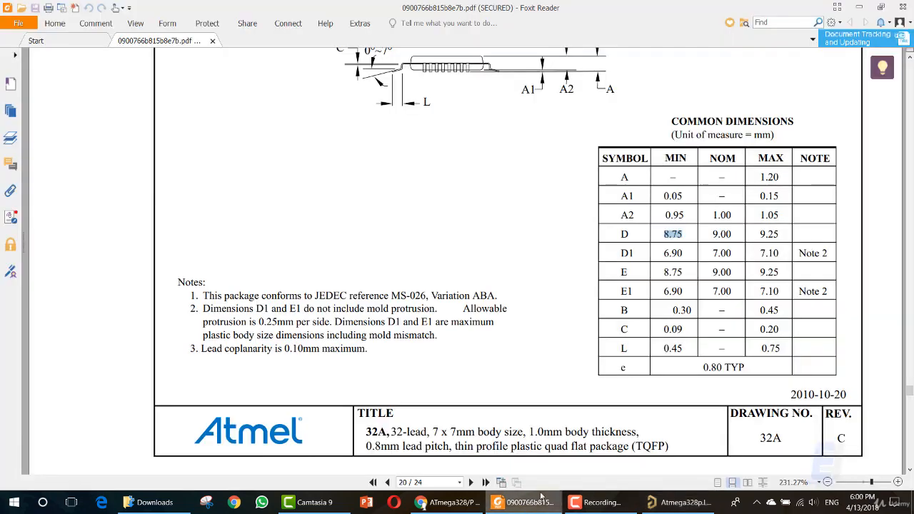
left_click_drag(758, 234, 782, 236)
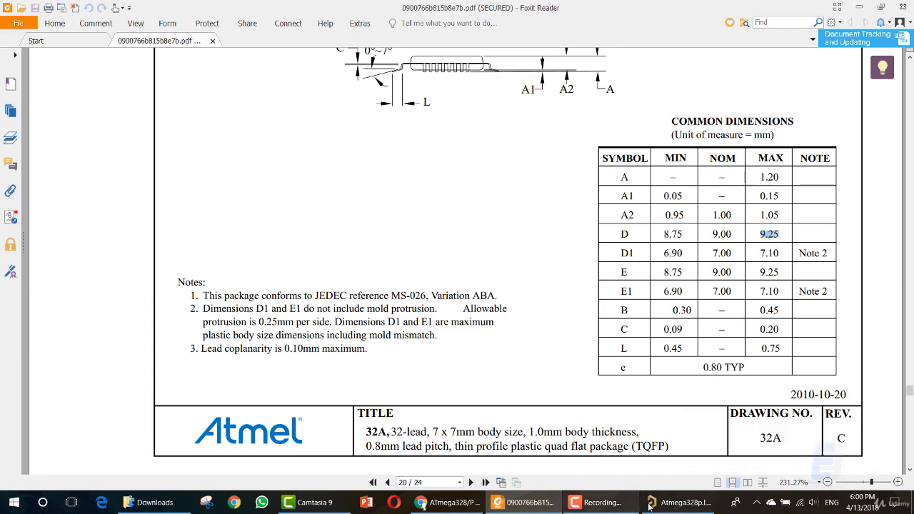
left_click(684, 502)
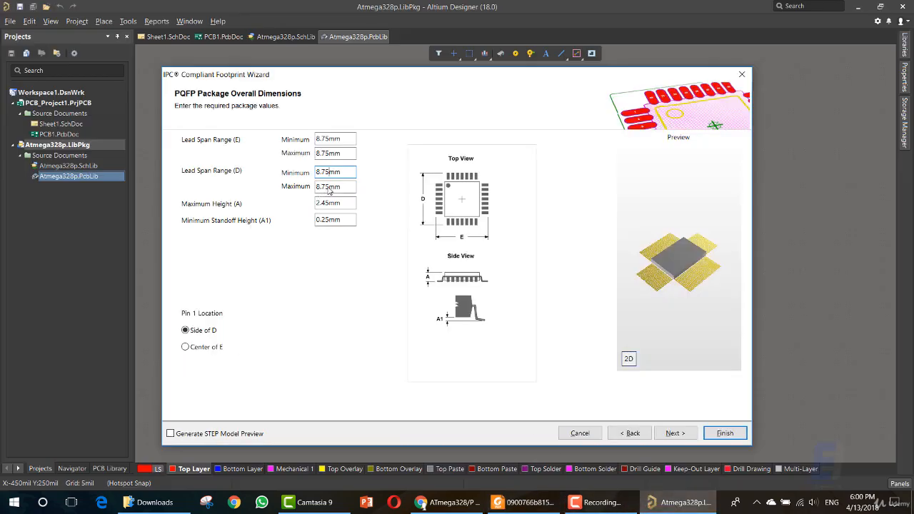
left_click_drag(330, 187, 302, 186)
key("ctrl+v")
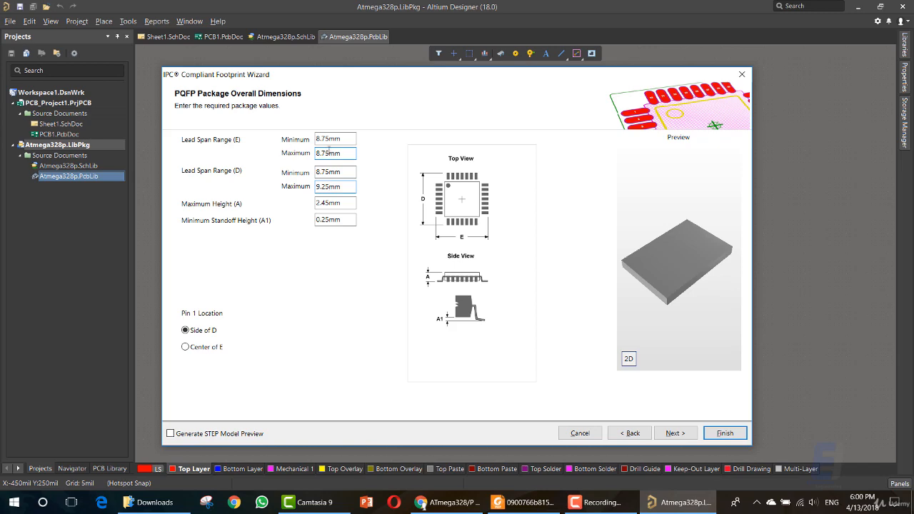
left_click_drag(329, 148, 316, 153)
key("ctrl+v")
key("shift+Tab")
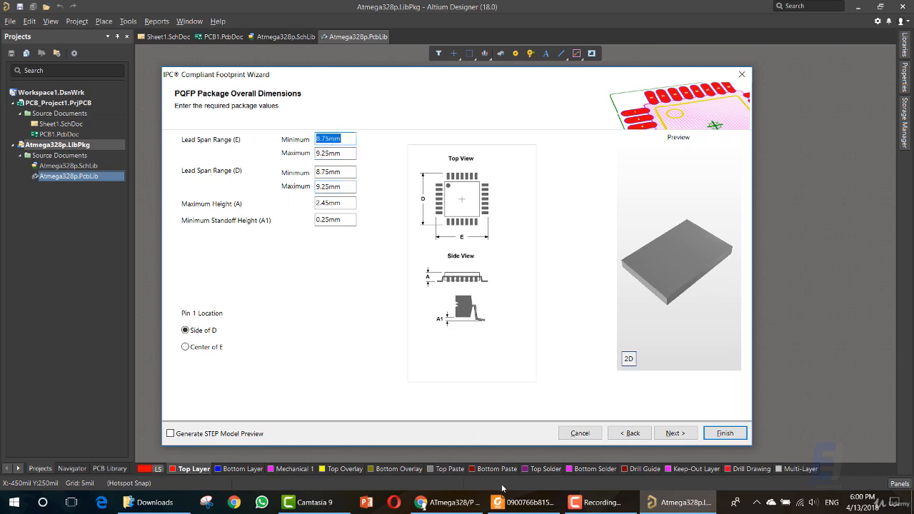
- Copy symbol A's maximum from the datasheet and set the Maximum Height (A) to 1.20 mm
left_click(525, 503)
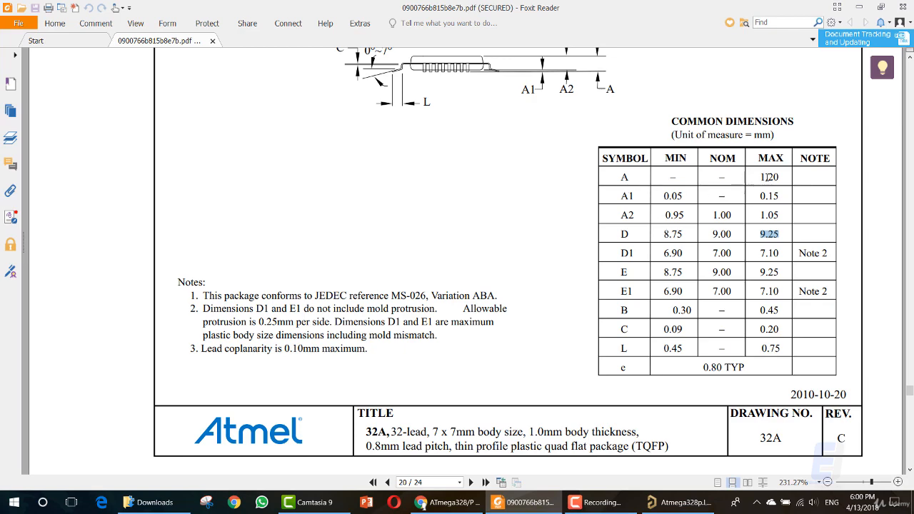
left_click_drag(759, 177, 781, 177)
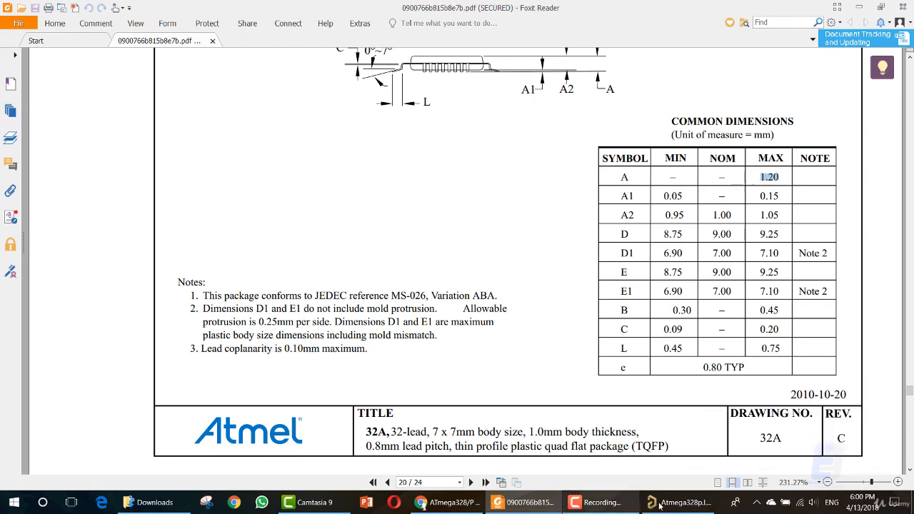
left_click(660, 504)
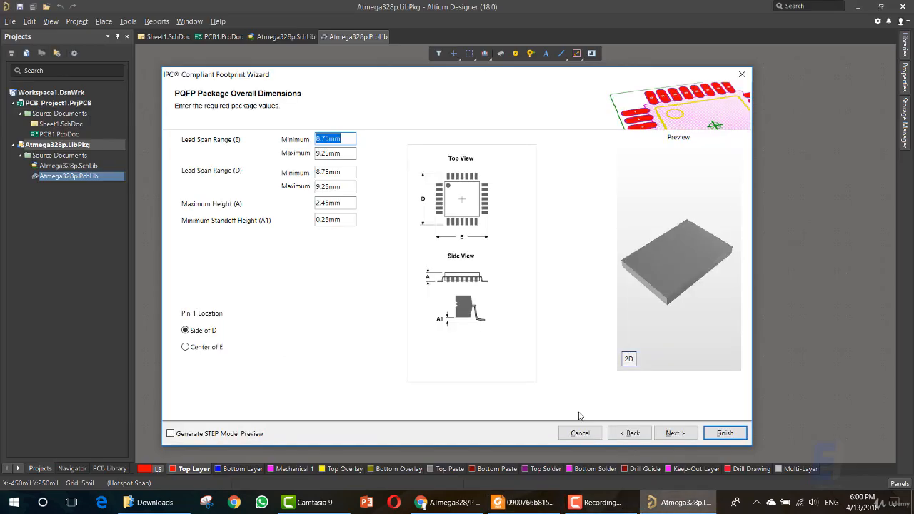
double_click(321, 204)
key("ctrl+v")
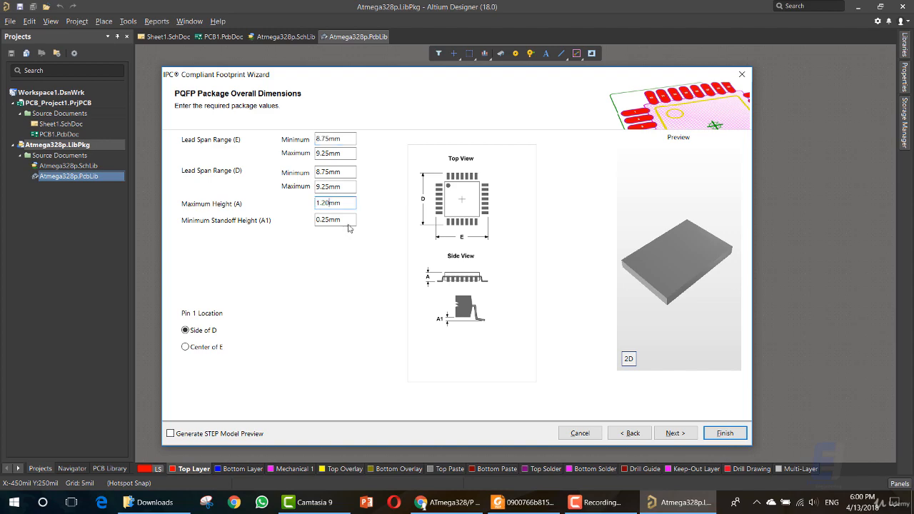
- Copy symbol A1's maximum from the datasheet and set the Minimum Standoff Height (A1) to 0.15 mm
double_click(330, 220)
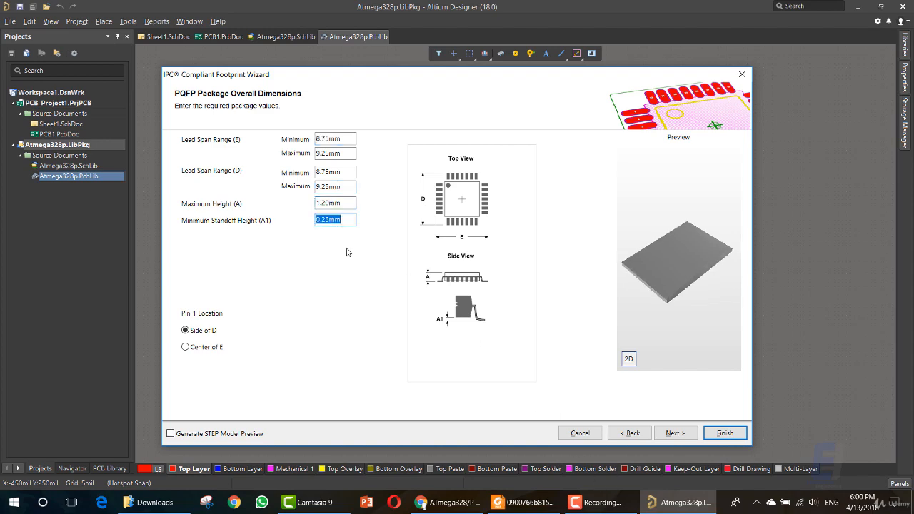
left_click(525, 503)
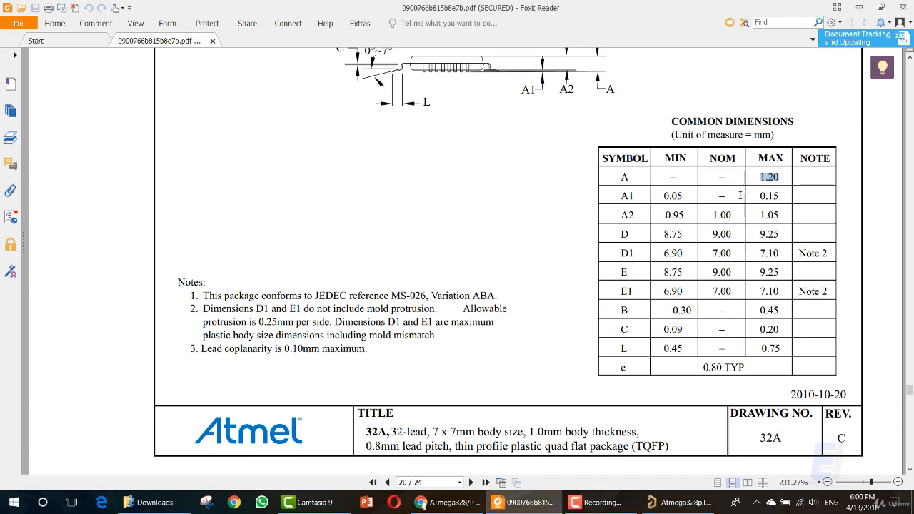
left_click_drag(781, 199, 760, 198)
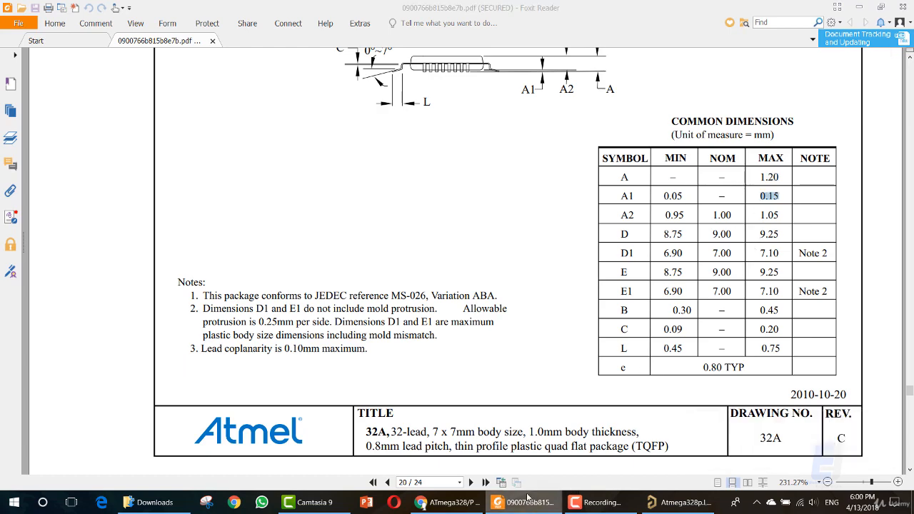
left_click(526, 498)
key("ctrl+v")
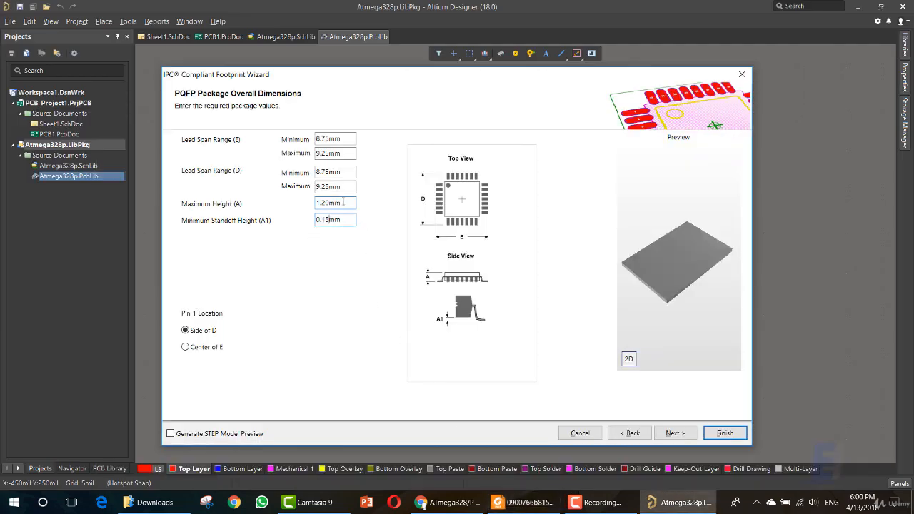
left_click(343, 203)
left_click(336, 204)
left_click(335, 220)
- Try Center of E as the Pin 1 Location and return it to Side of D
left_click(197, 347)
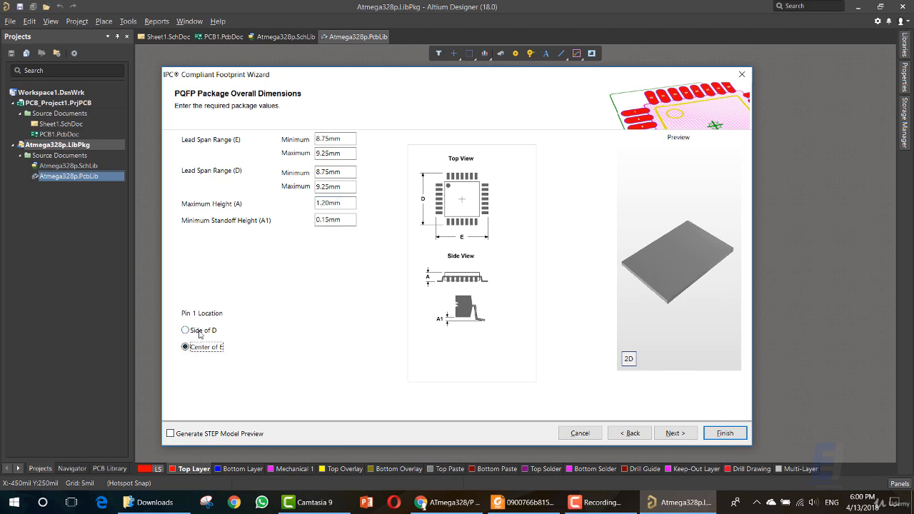
left_click(200, 333)
left_click(201, 349)
left_click(202, 334)
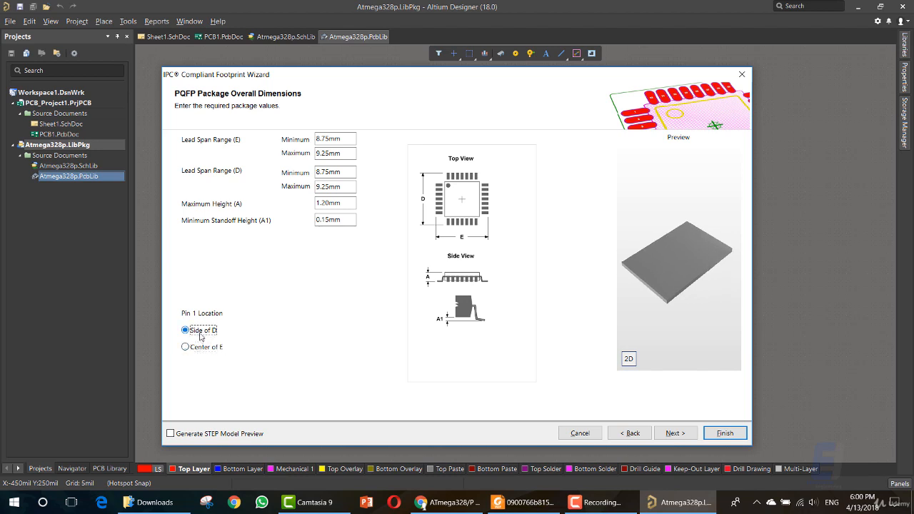
left_click(200, 349)
left_click(202, 334)
left_click(203, 349)
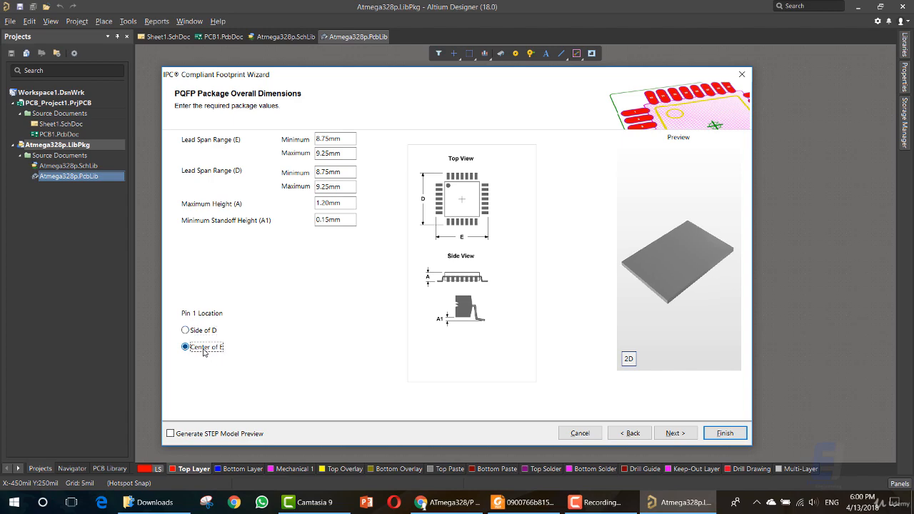
left_click(203, 333)
left_click(202, 350)
left_click(202, 333)
- Check the pin 1 position in the datasheet's 32A top-view drawing in Foxit Reader and return to the wizard in Altium Designer
left_click(529, 502)
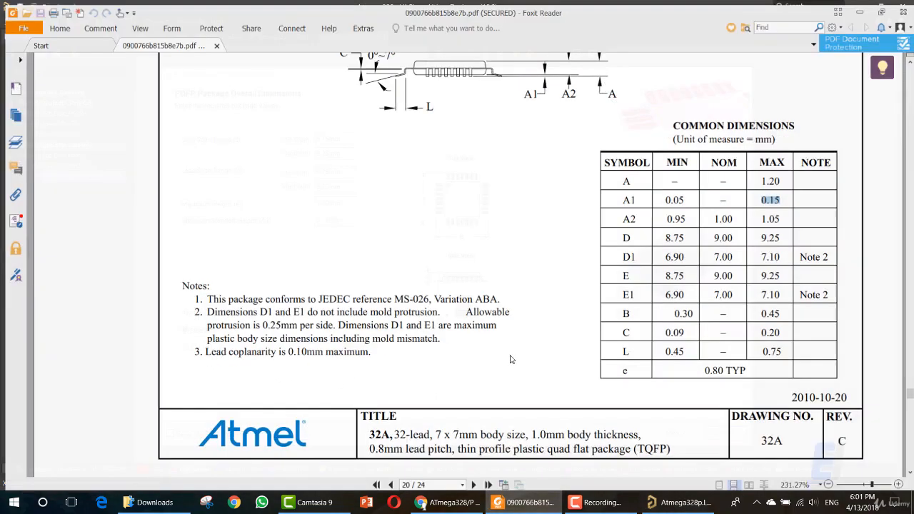
scroll(506, 357, "up", 5)
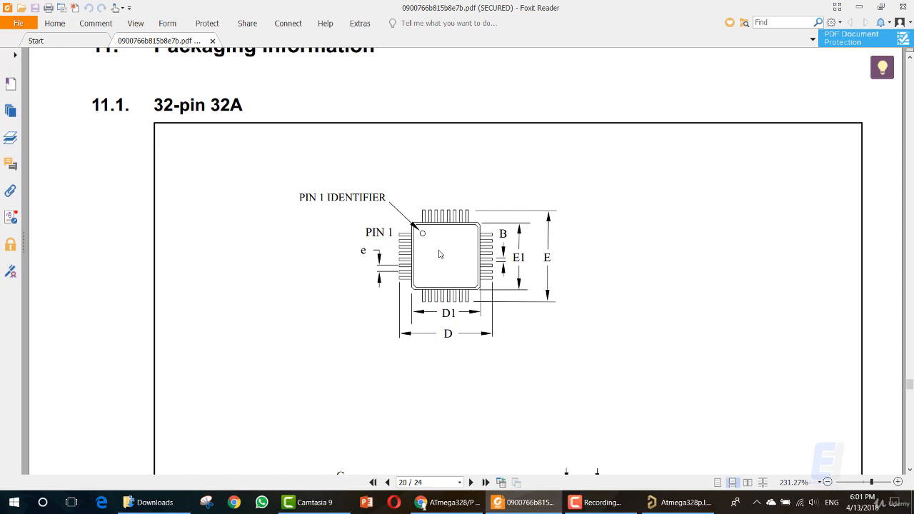
left_click(653, 503)
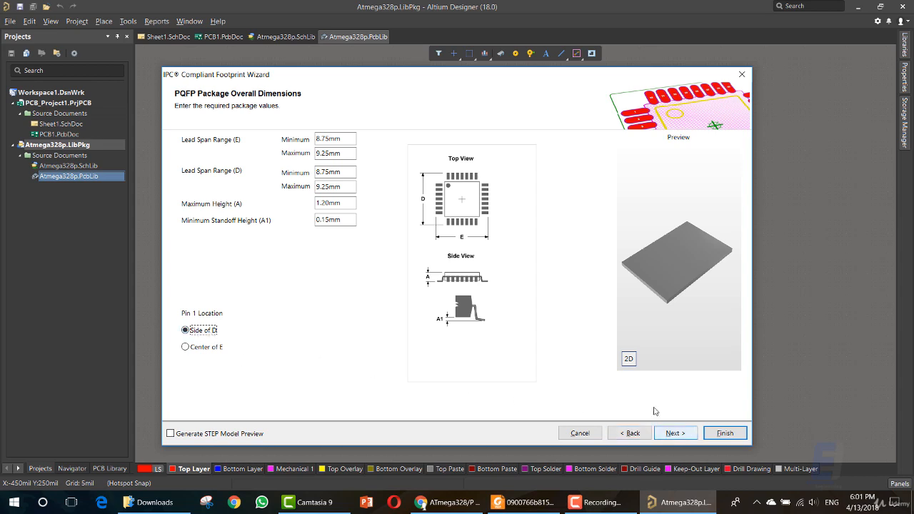
- Preview the footprint in 2D and back in 3D, and advance to the PQFP package pin dimensions, dismissing the antivirus notification
left_click(629, 359)
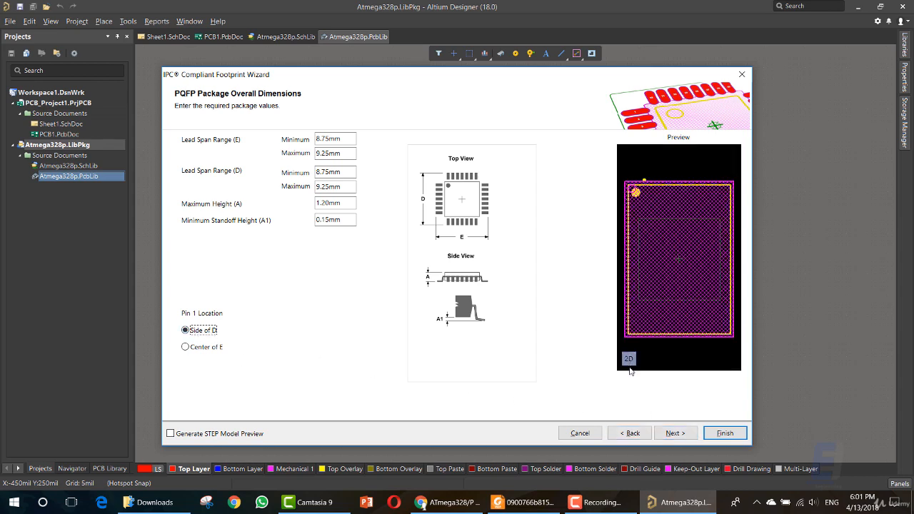
left_click(630, 359)
left_click(630, 359)
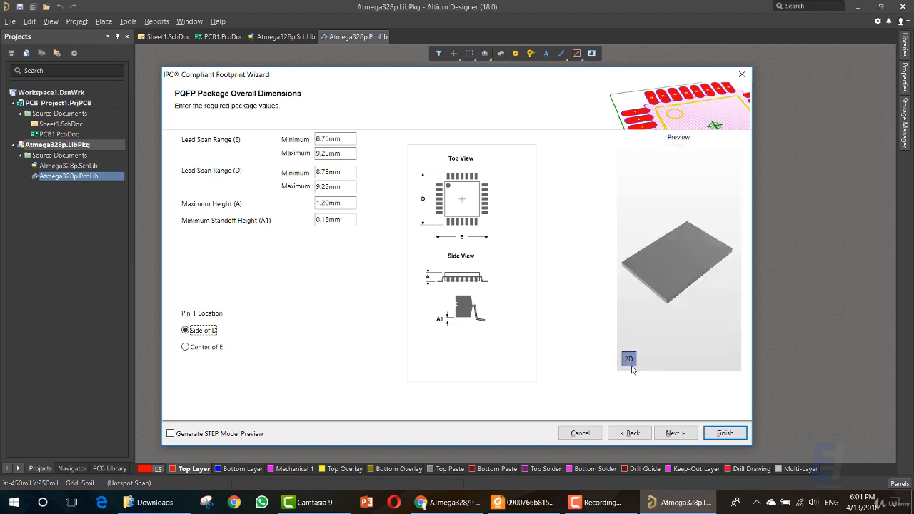
left_click(672, 434)
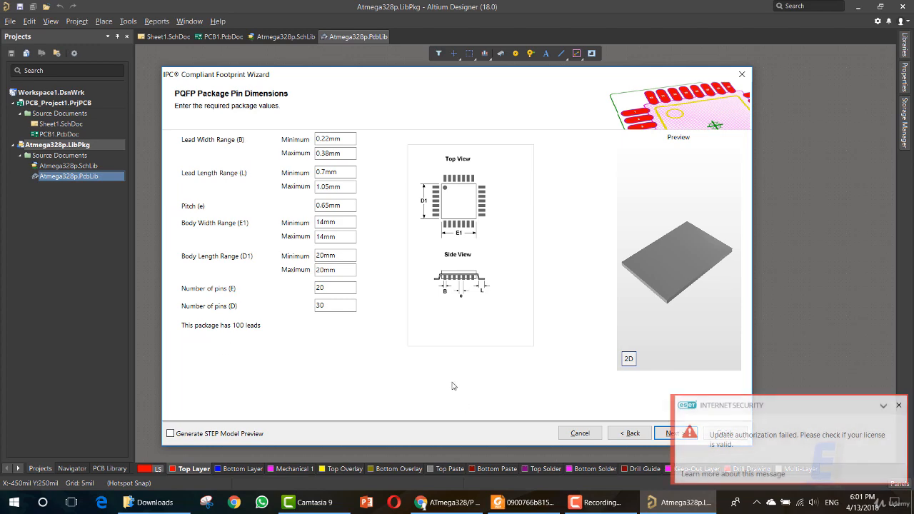
left_click(899, 405)
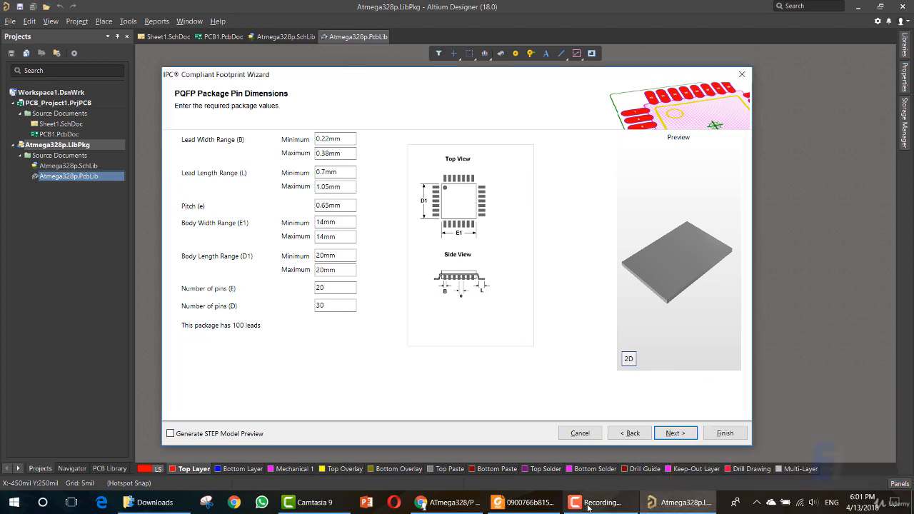
- Copy symbol B's minimum from the datasheet's dimension table and set the Lead Width Range (B) minimum to 0.30 mm
left_click(525, 502)
scroll(350, 285, "down", 5)
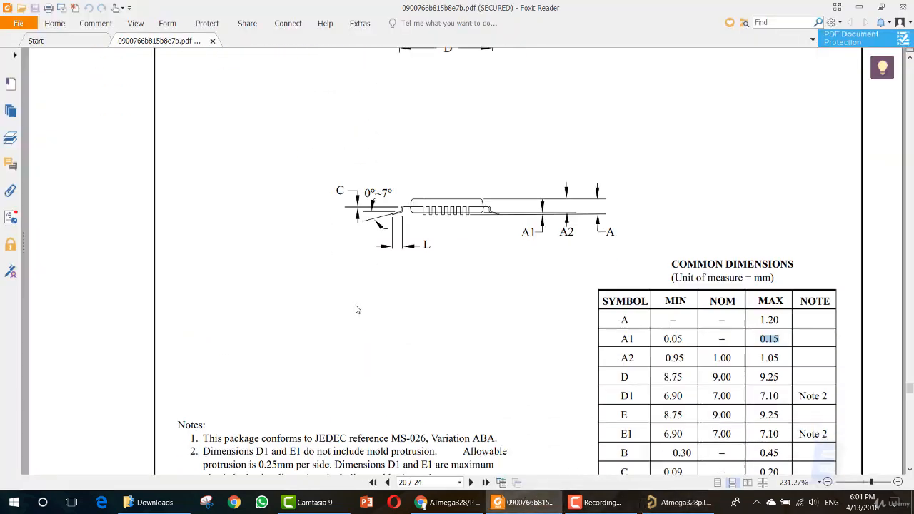
left_click(550, 503)
left_click(550, 504)
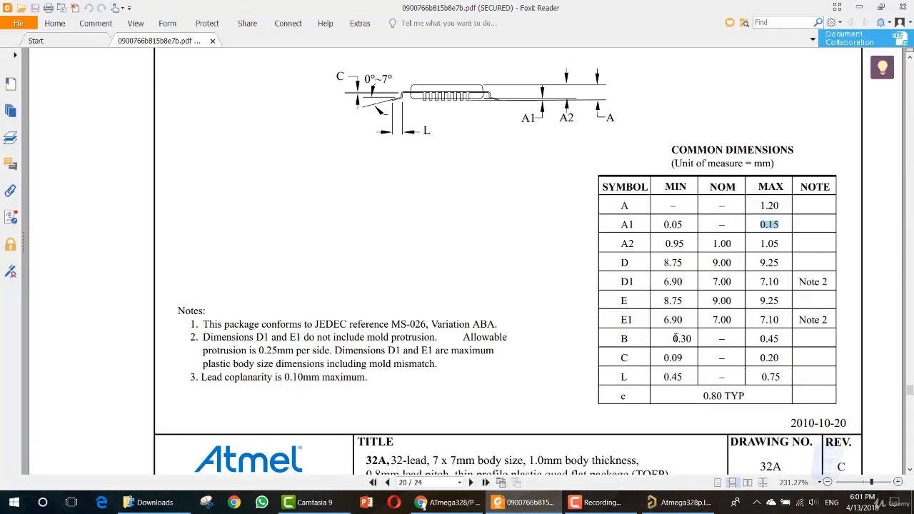
double_click(680, 339)
key("ctrl+c")
left_click(682, 502)
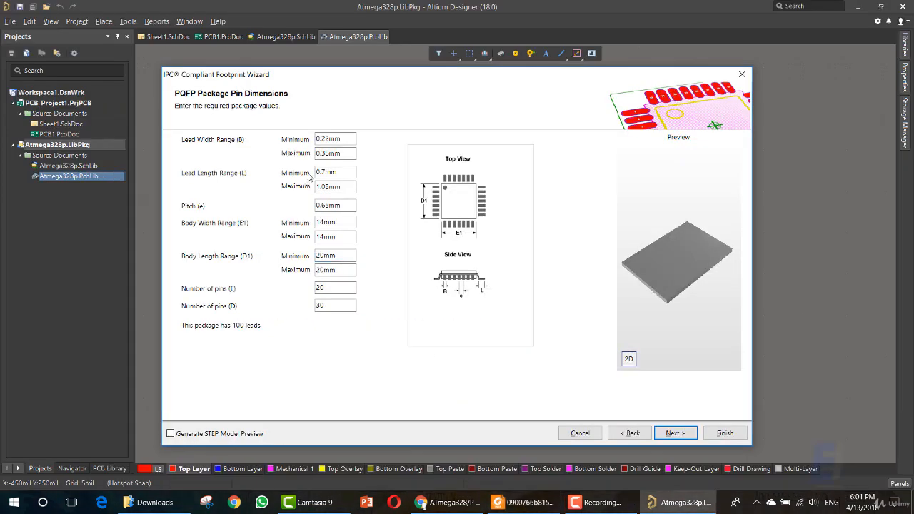
left_click_drag(329, 140, 315, 139)
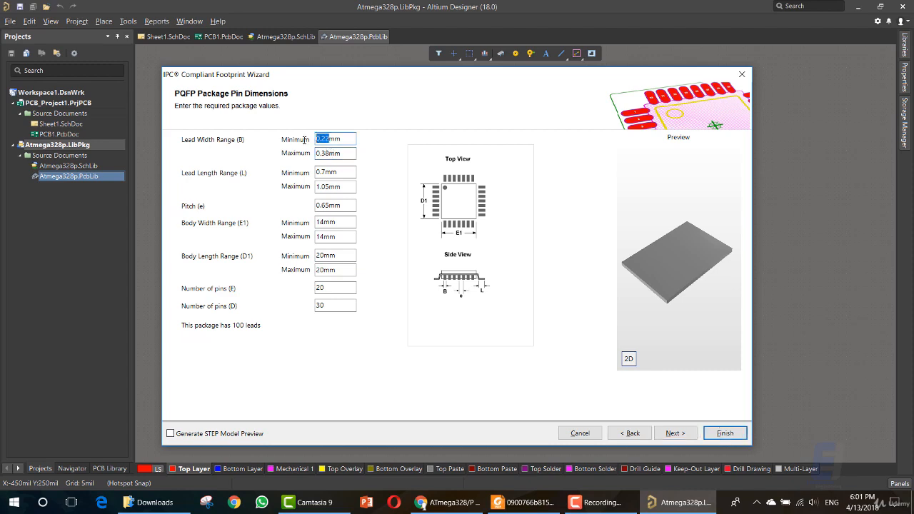
key("ctrl+v")
- Copy symbol B's maximum from the datasheet and set the Lead Width Range (B) maximum to 0.45 mm
left_click(508, 503)
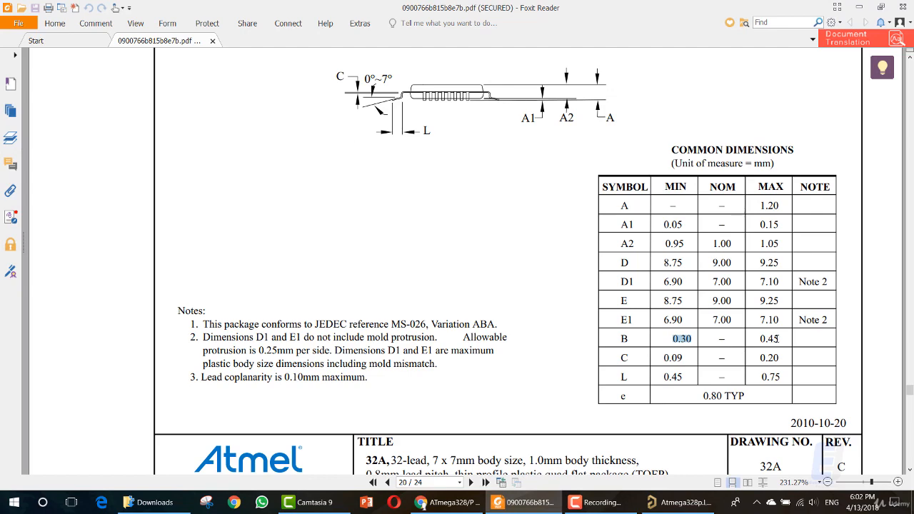
left_click_drag(780, 338, 759, 339)
key("ctrl+c")
left_click(682, 503)
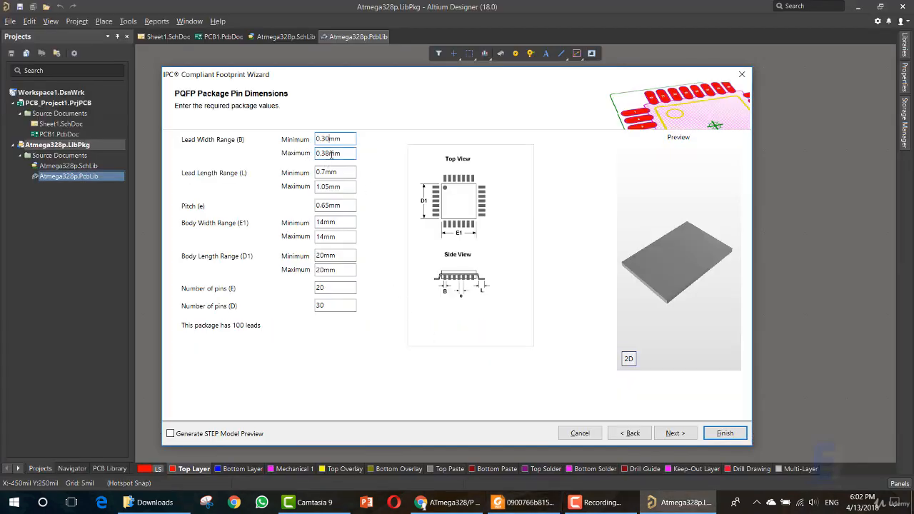
left_click_drag(332, 153, 316, 153)
key("ctrl+v")
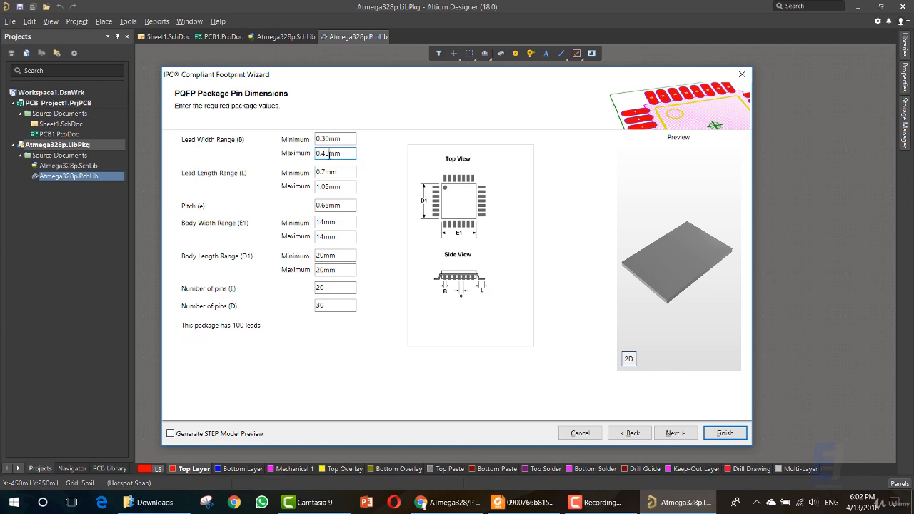
- Copy symbol L's minimum from the datasheet in Foxit Reader and set the wizard's Lead Length Range (L) minimum to 0.45 mm
left_click(515, 505)
left_click_drag(662, 380, 684, 377)
key("ctrl+c")
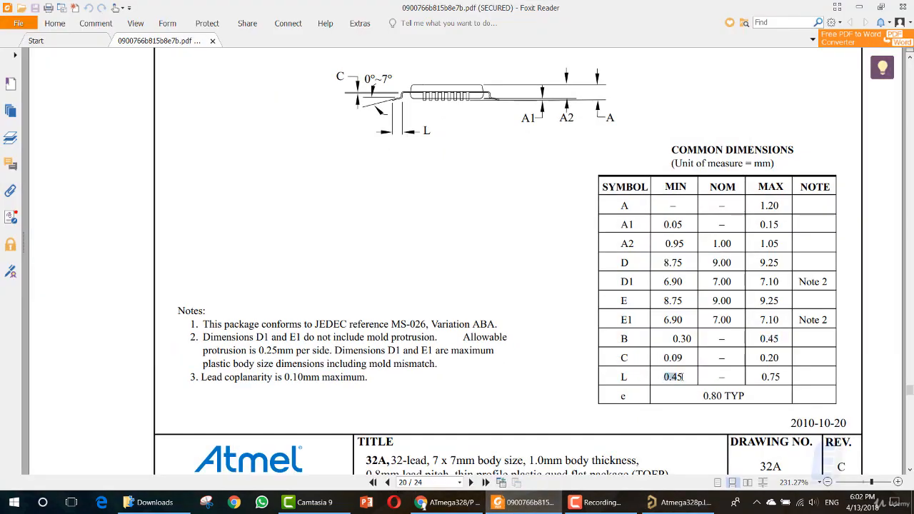
left_click(685, 502)
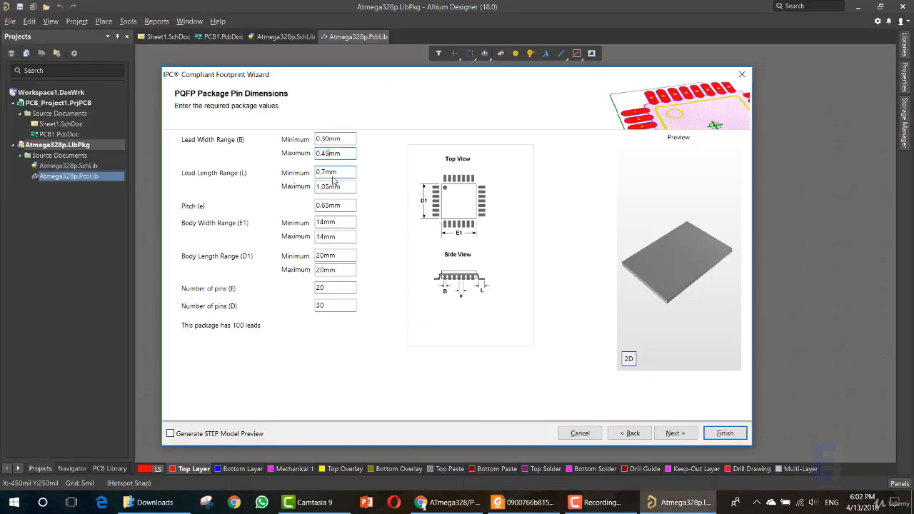
left_click_drag(325, 173, 316, 172)
key("ctrl+v")
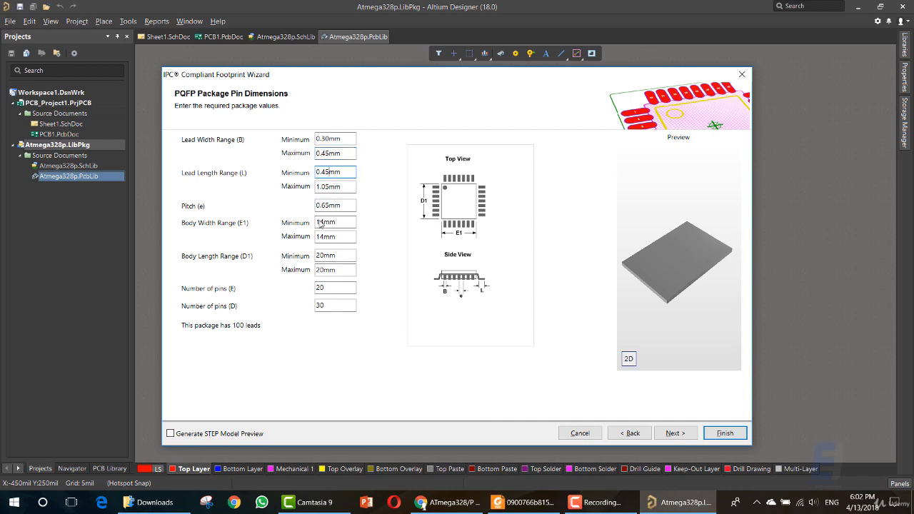
- Look up symbol L's maximum in the datasheet's dimension table and set the Lead Length Range (L) maximum to 0.75 mm
left_click(447, 502)
left_click(529, 504)
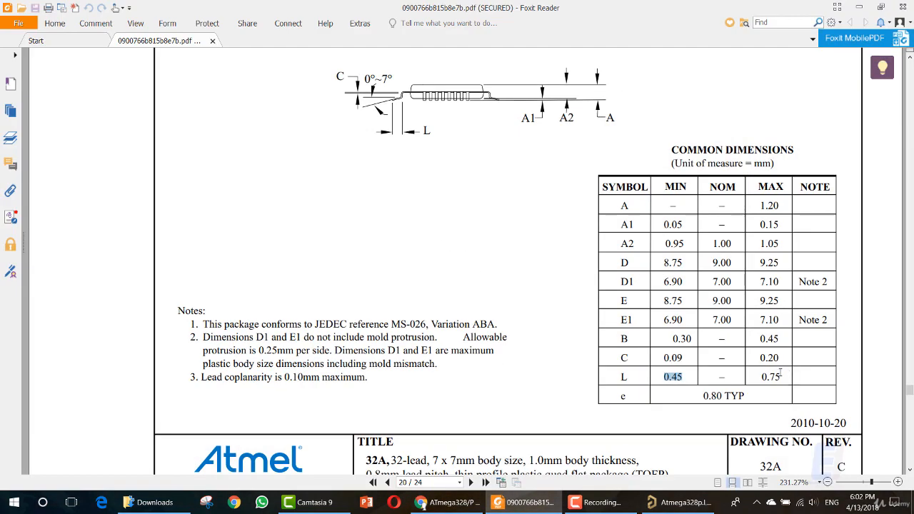
left_click_drag(781, 373, 761, 375)
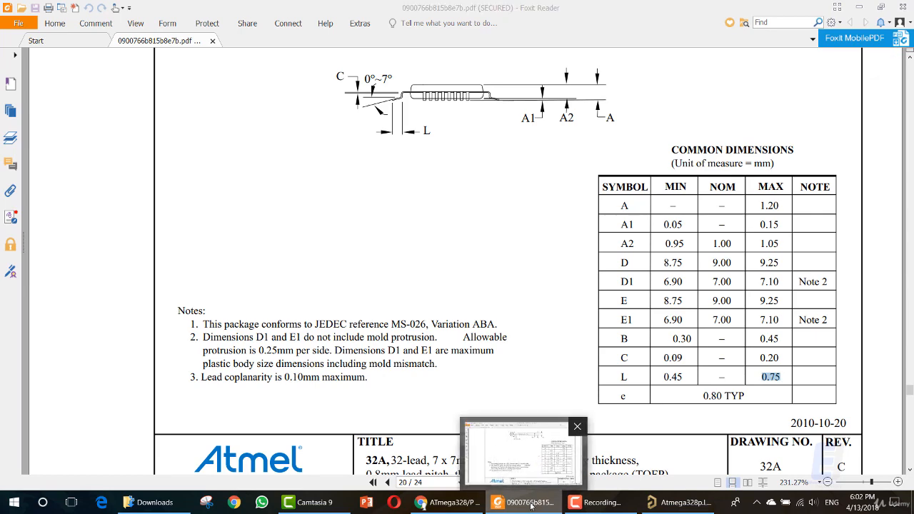
left_click(531, 504)
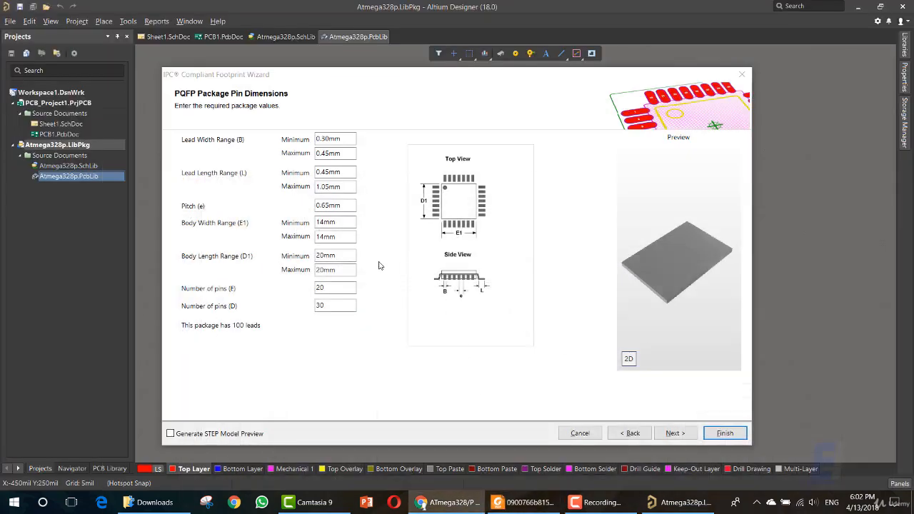
double_click(328, 187)
type("0.75mm")
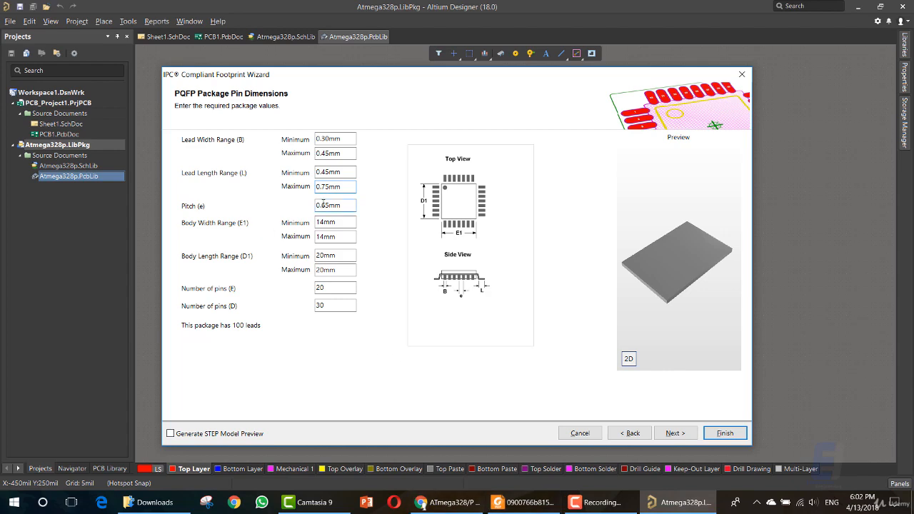
- Take symbol e's typical value from the datasheet's dimension table and set the Pitch (e) to 0.80 mm
left_click(468, 504)
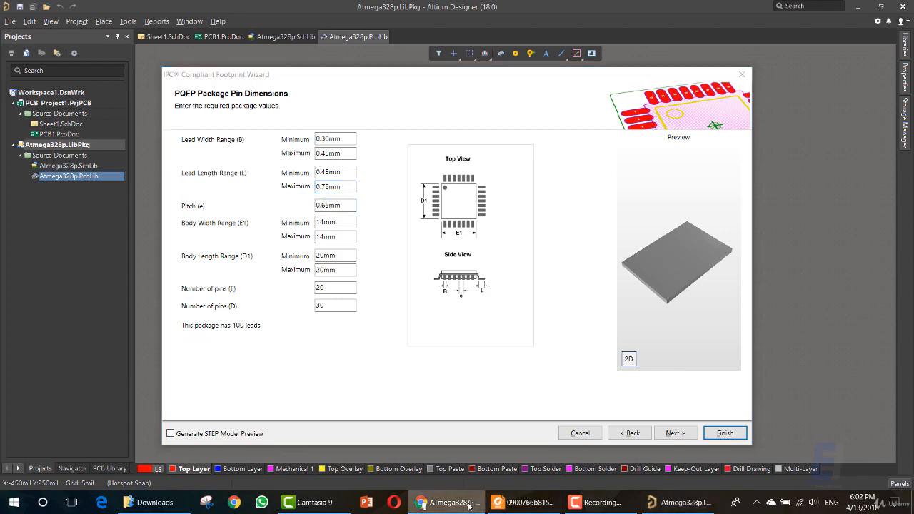
left_click(523, 503)
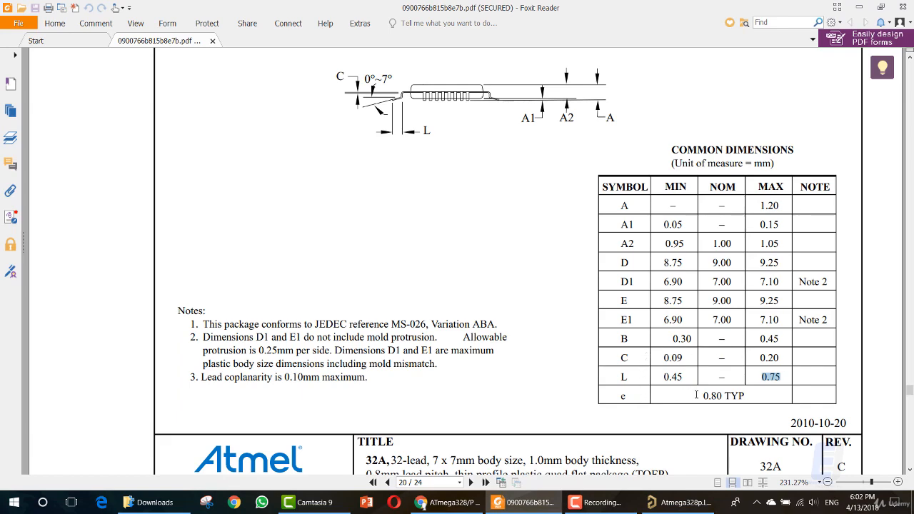
left_click_drag(702, 395, 713, 396)
left_click(538, 500)
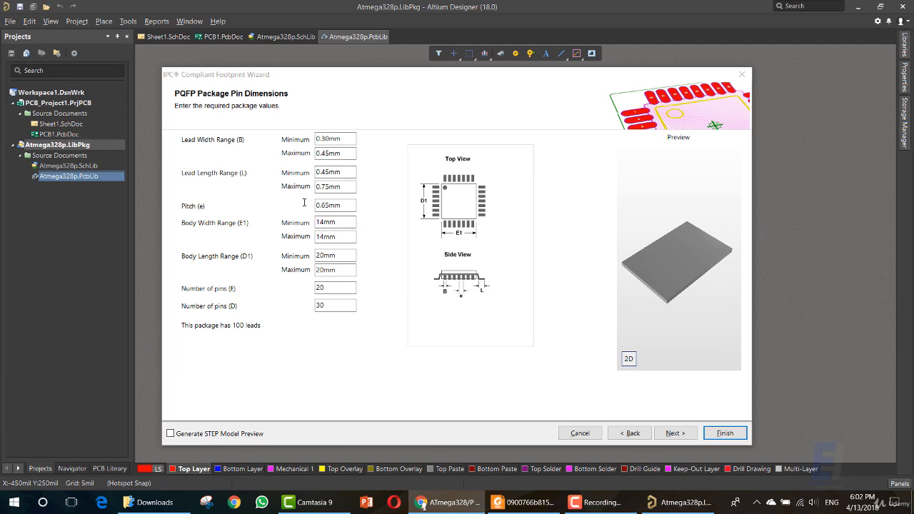
left_click_drag(330, 205, 304, 203)
type("0.80")
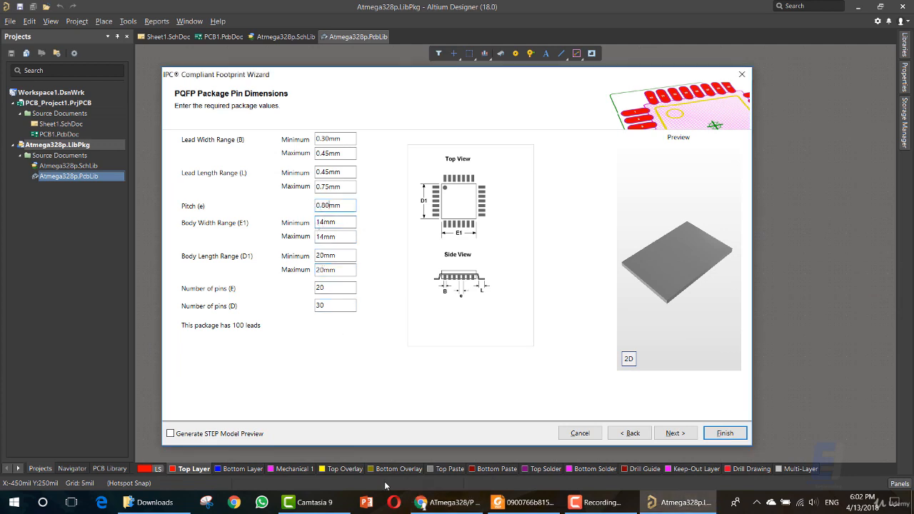
- Copy symbol E1's minimum from the datasheet and set the Body Width Range (E1) minimum to 6.90 mm
left_click(452, 503)
left_click(505, 503)
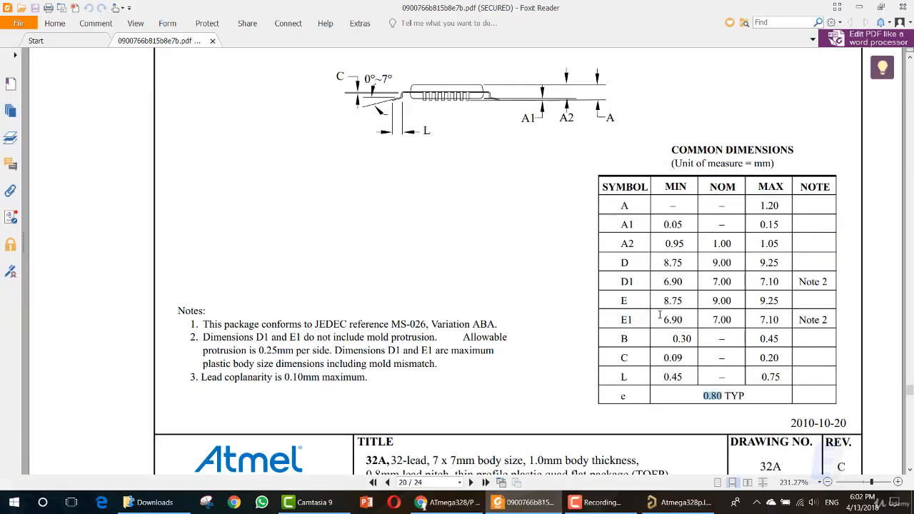
left_click_drag(664, 319, 681, 320)
key("ctrl+c")
left_click(452, 502)
left_click(324, 269)
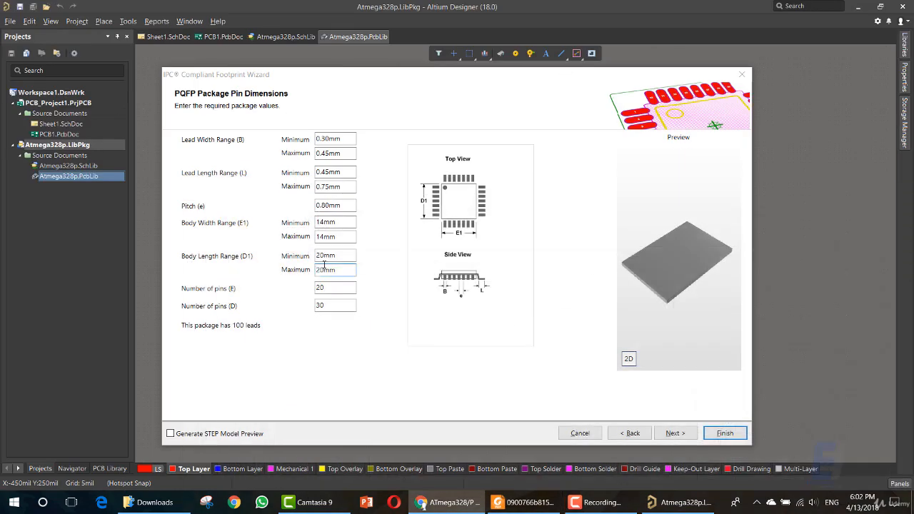
double_click(324, 222)
key("ctrl+v")
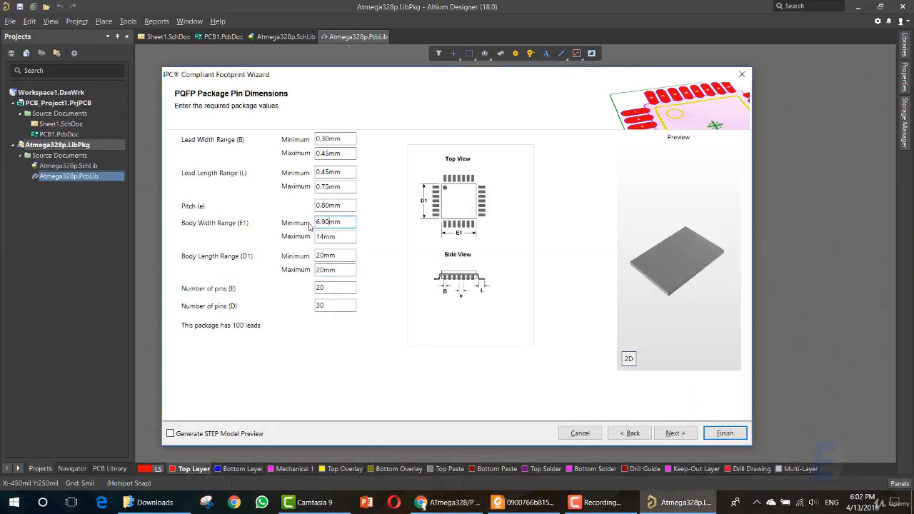
- Copy symbol E1's maximum from the datasheet and set the Body Width Range (E1) maximum to 7.10 mm
left_click(516, 503)
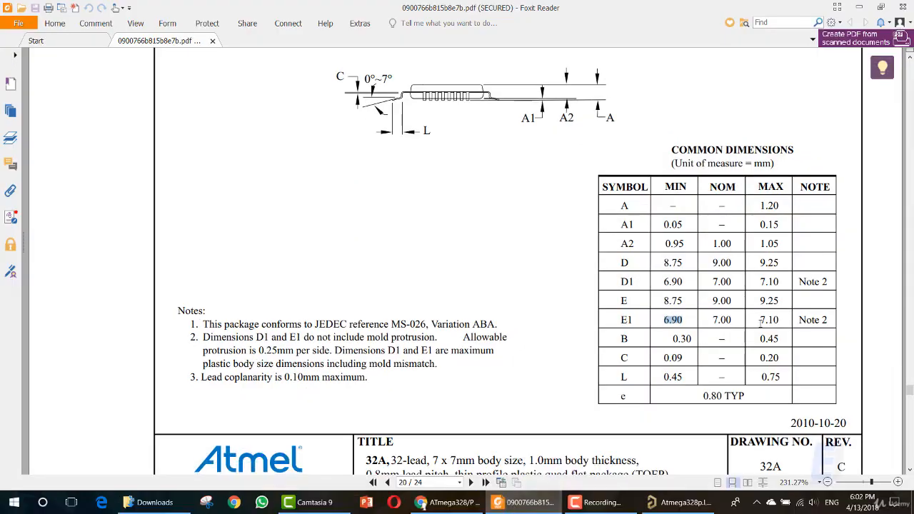
left_click_drag(760, 321, 781, 321)
key("ctrl+c")
left_click(684, 503)
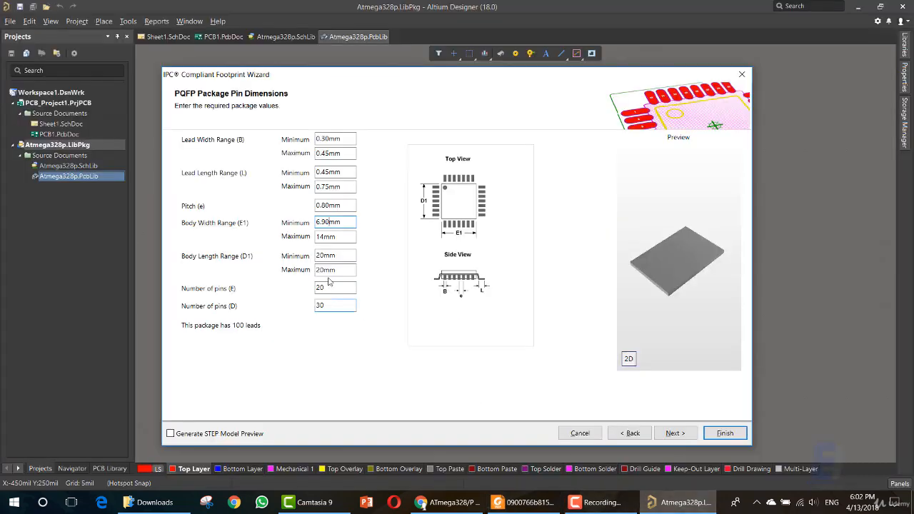
double_click(325, 238)
key("ctrl+v")
- Check symbol D1 in the datasheet's dimension table and set the Body Length Range (D1) maximum to 7.10 mm
left_click(509, 503)
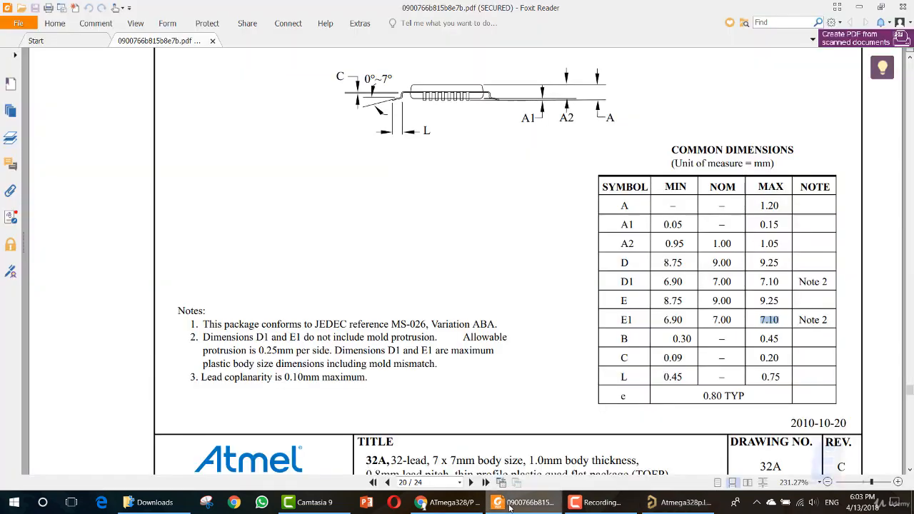
left_click(513, 505)
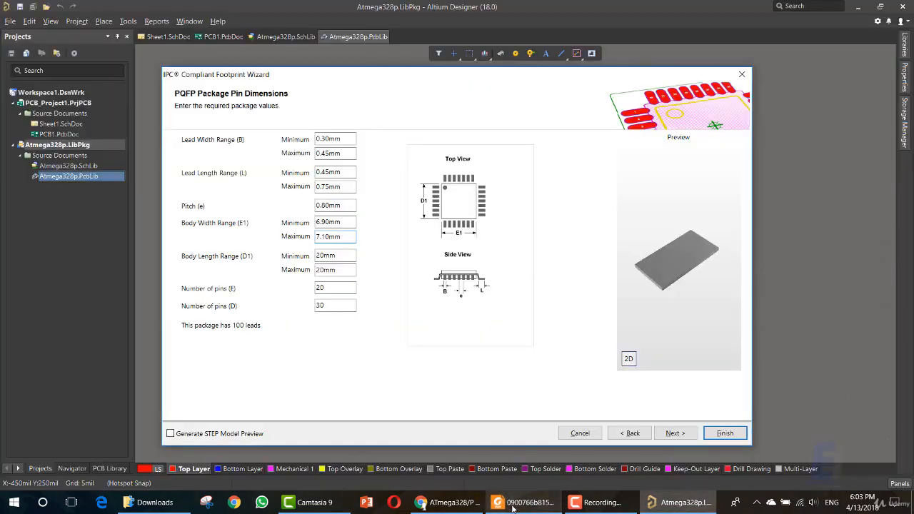
left_click(513, 504)
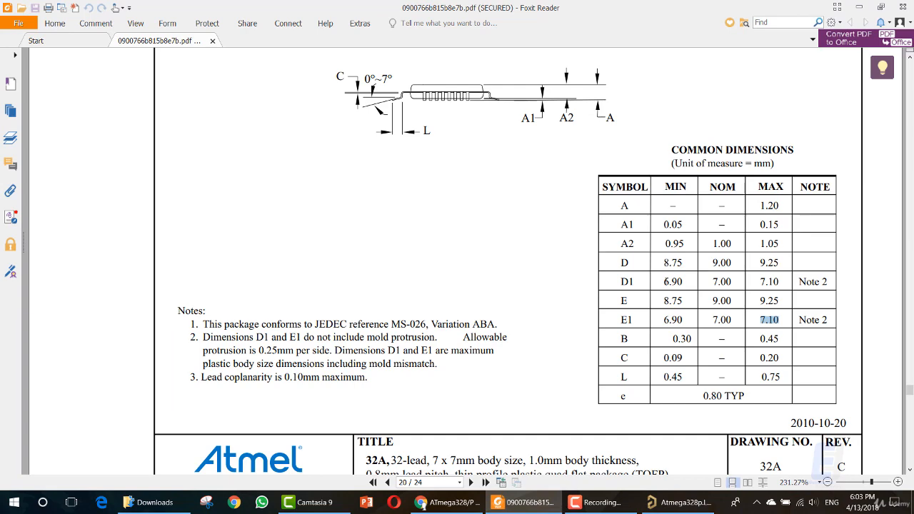
left_click(550, 502)
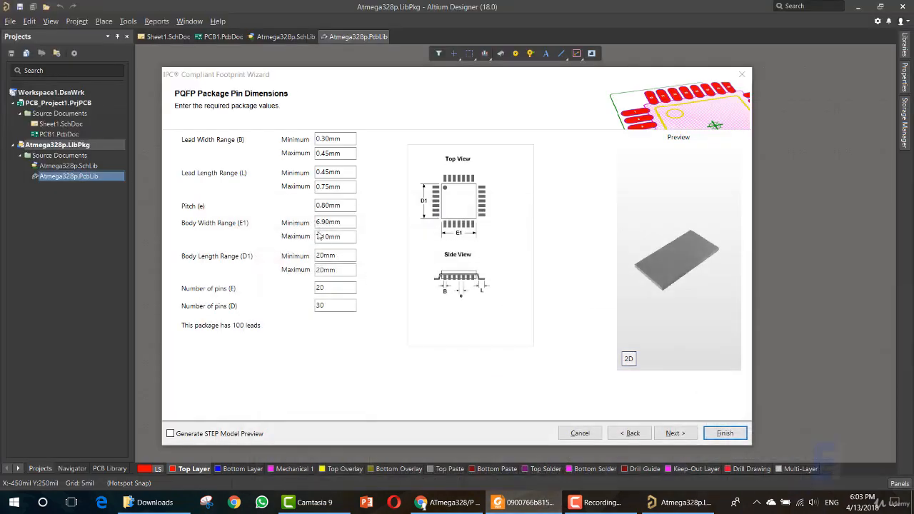
left_click_drag(325, 270, 315, 269)
key("ctrl+v")
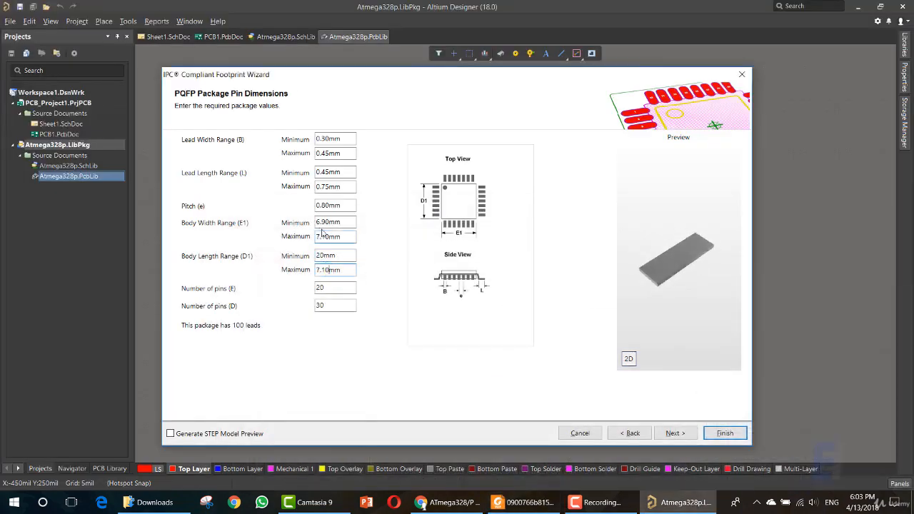
- Copy the minimum body width value and set the Body Length Range (D1) minimum to 6.90 mm
left_click_drag(328, 223, 315, 223)
key("ctrl+c")
left_click_drag(327, 256, 316, 256)
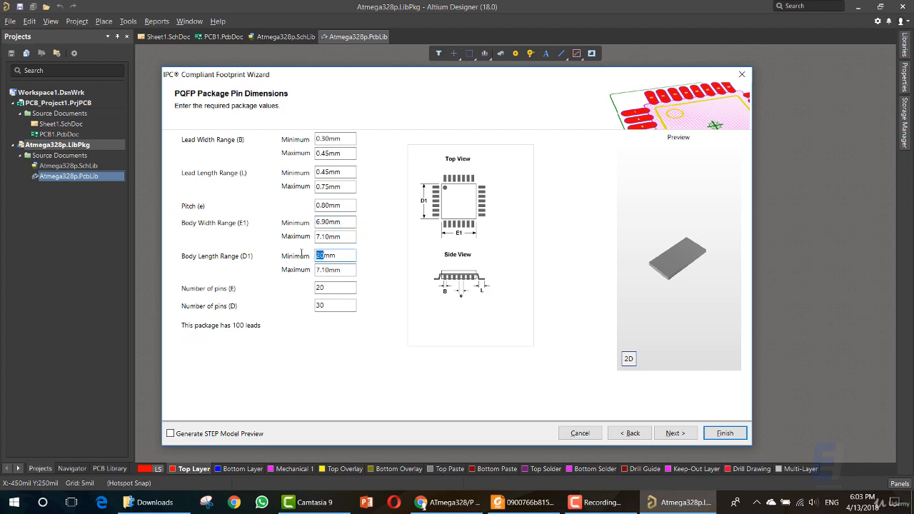
key("ctrl+v")
double_click(335, 239)
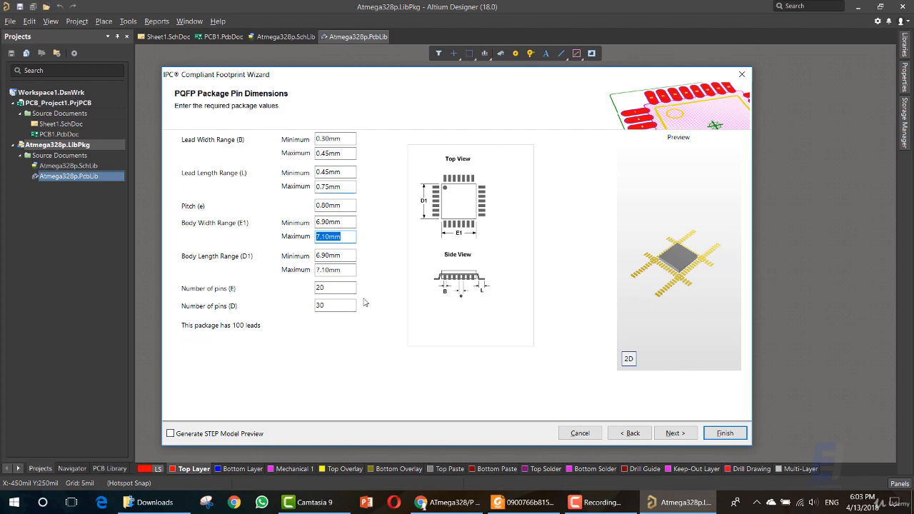
- Check symbol E's nominal value in the datasheet's dimension table and return to the wizard in Altium Designer
left_click(514, 503)
left_click(512, 503)
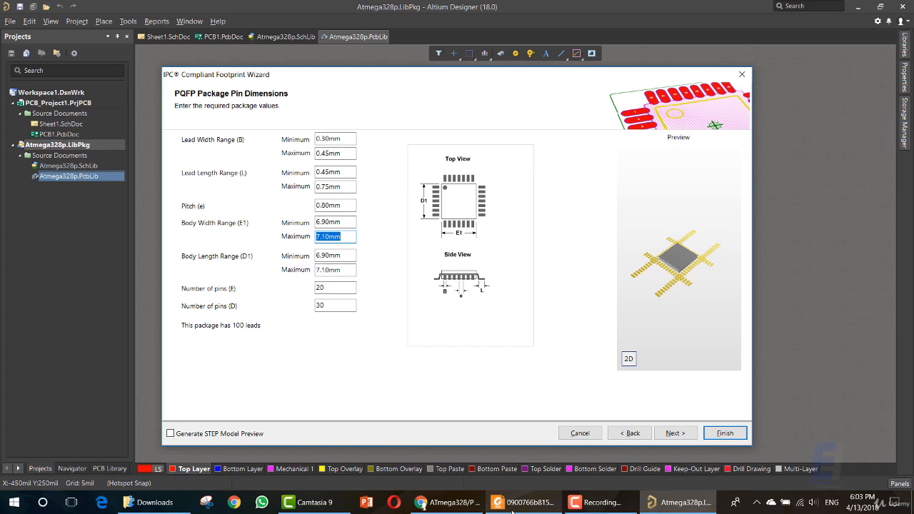
left_click(512, 509)
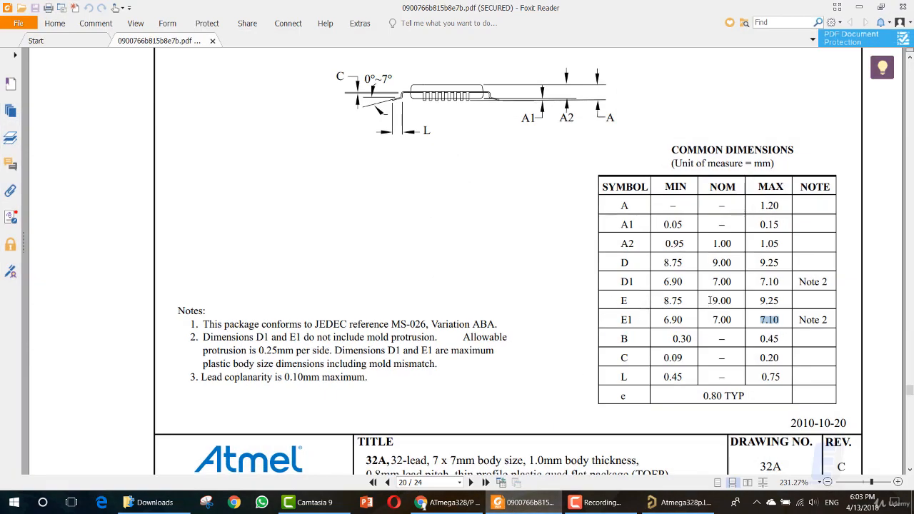
left_click_drag(710, 300, 731, 297)
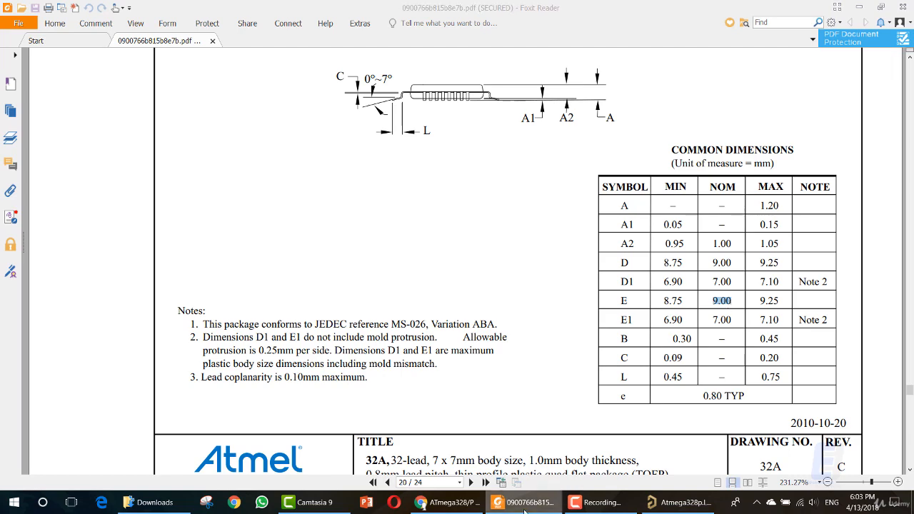
left_click(512, 502)
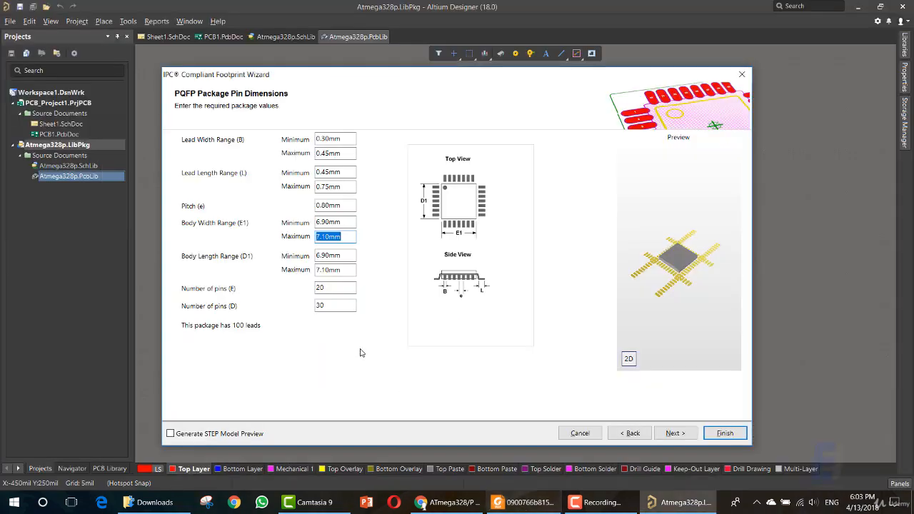
- Check the pins per side in the datasheet's top-view drawing and set both Number of pins (E) and Number of pins (D) to 8
double_click(331, 288)
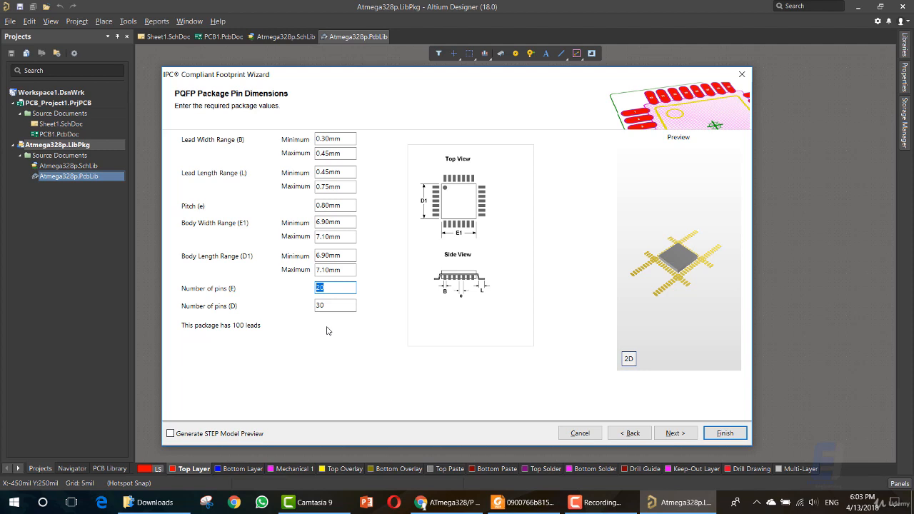
double_click(334, 306)
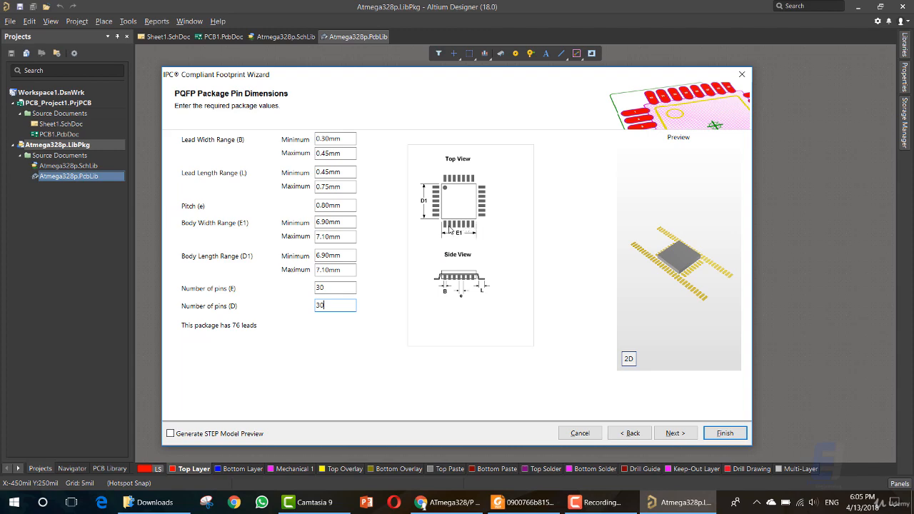
left_click(529, 503)
scroll(466, 289, "up", 2)
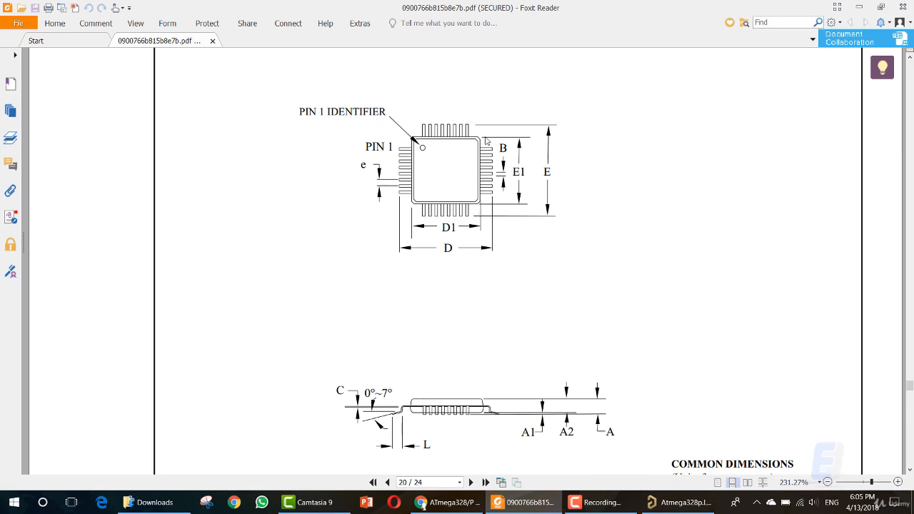
left_click(532, 503)
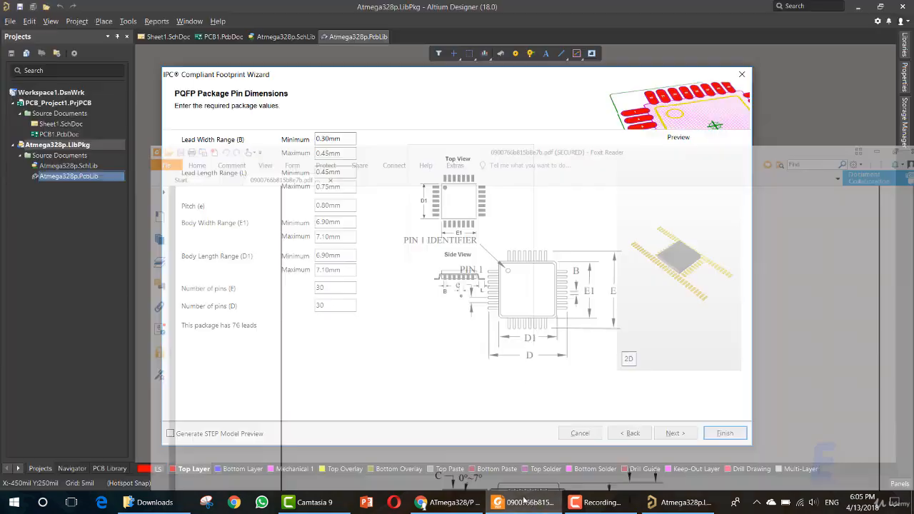
key("shift+Tab")
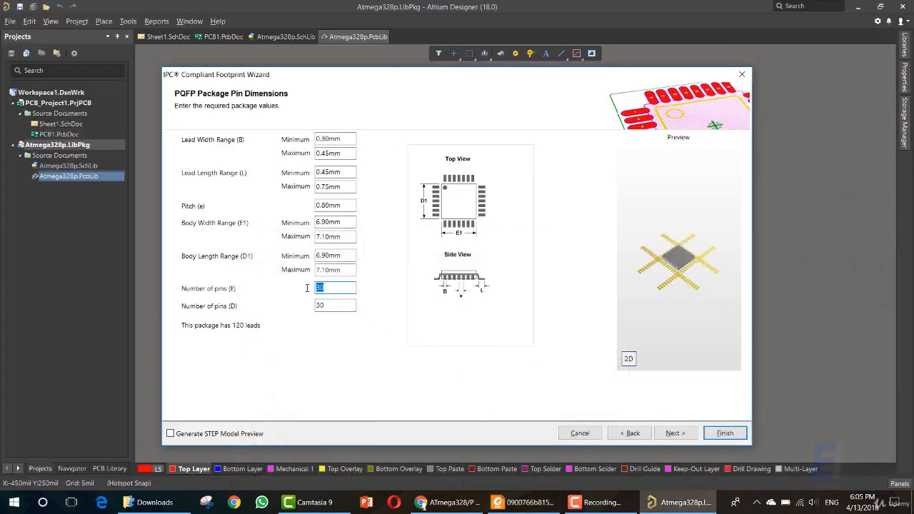
type("8")
key("Tab")
type("8")
key("shift+Tab")
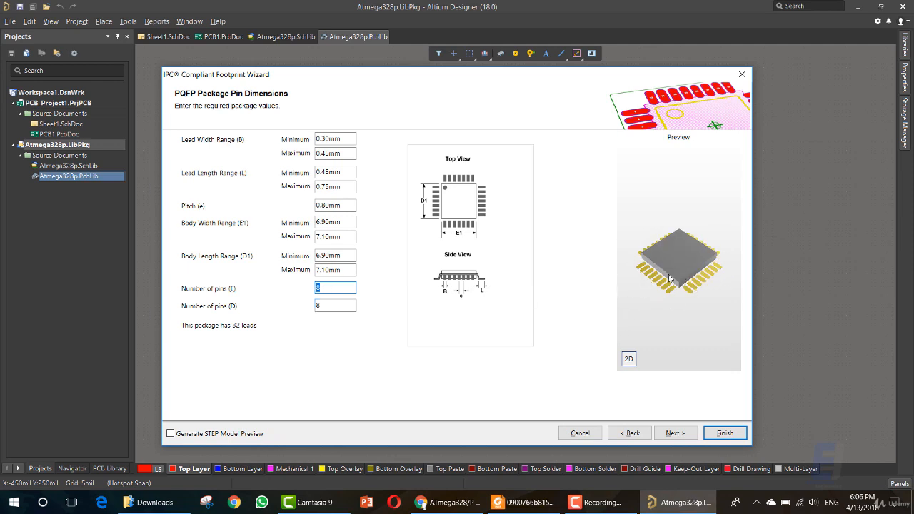
- Preview the 32-lead footprint in 2D and return to the 3D preview
left_click(629, 360)
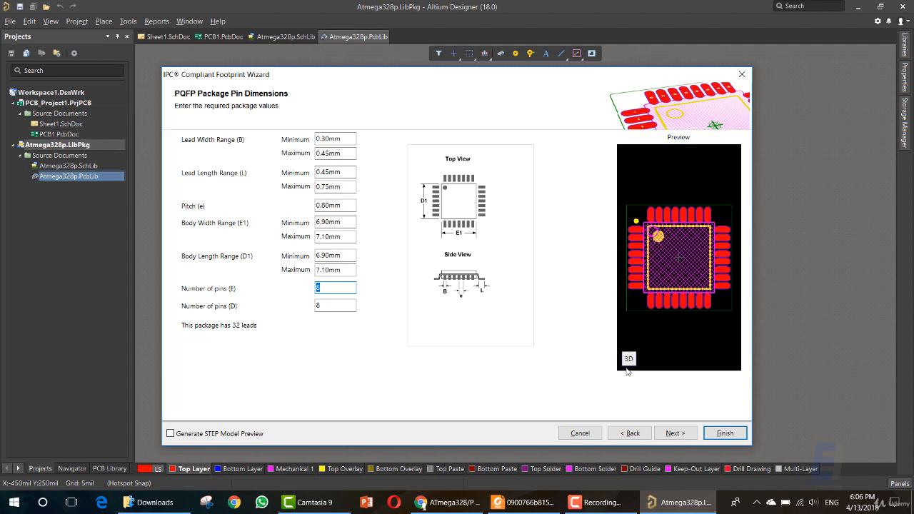
left_click(629, 359)
left_click(630, 360)
left_click(629, 360)
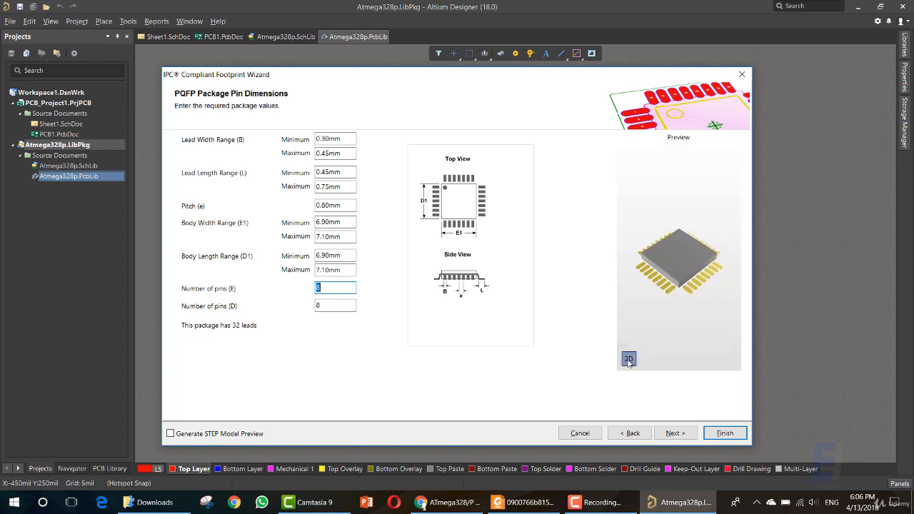
- Keep the pin dimensions, leave the thermal pad out of the package, and continue to the heel spacing settings
left_click(629, 360)
left_click(629, 360)
left_click(670, 434)
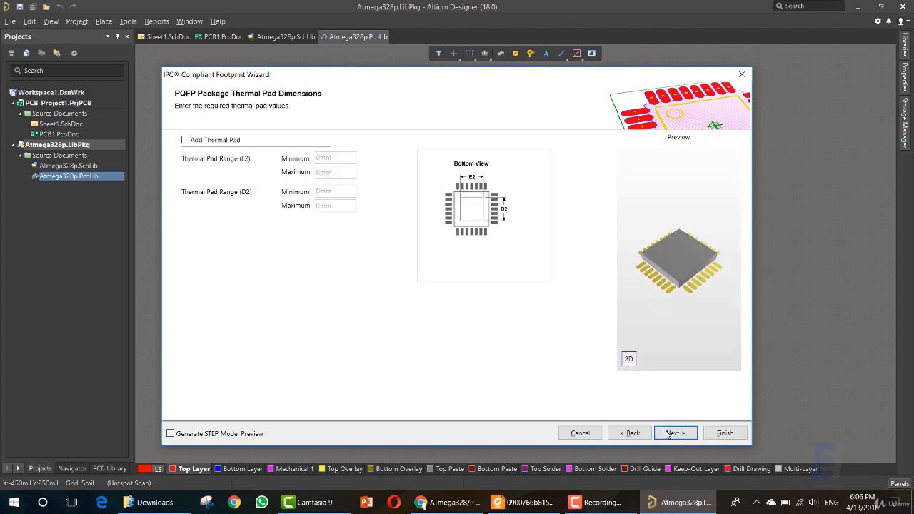
left_click(222, 140)
left_click(222, 140)
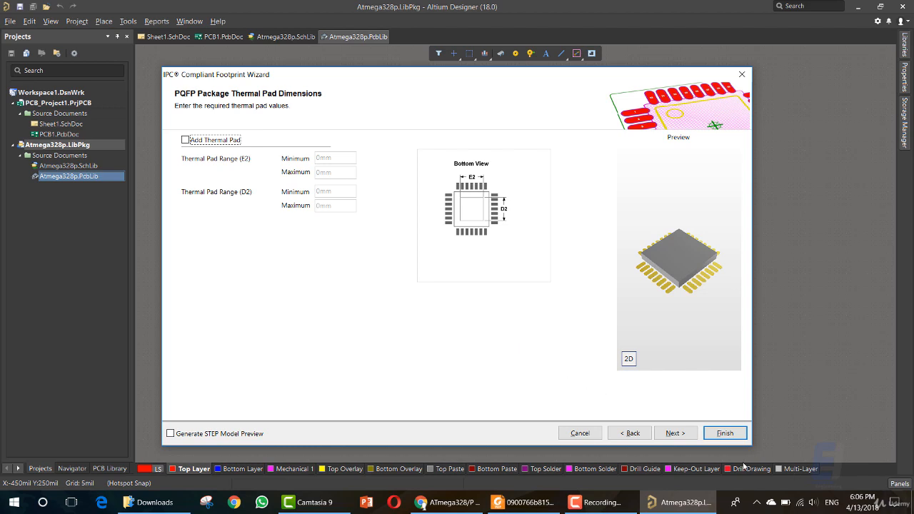
left_click(675, 433)
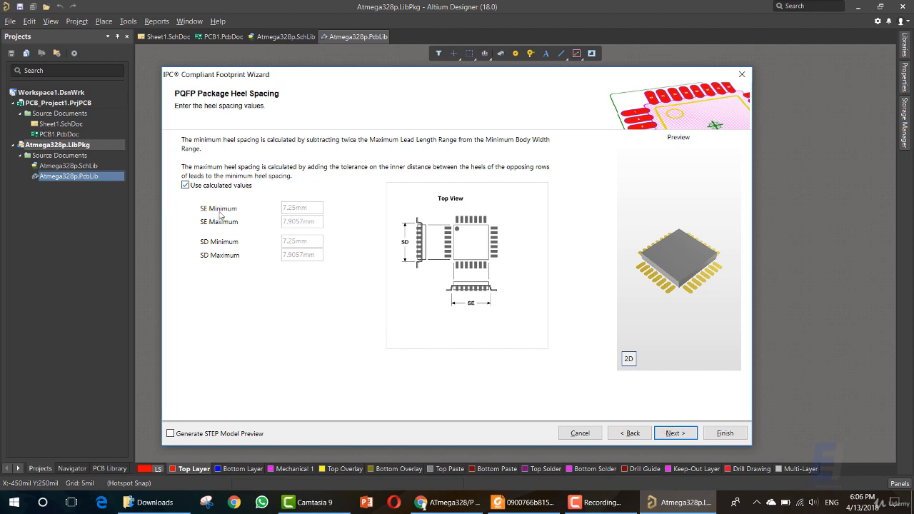
- Accept the calculated heel spacing, the default Level B - Medium density solder fillets, and the calculated component and default IPC tolerances
left_click(664, 434)
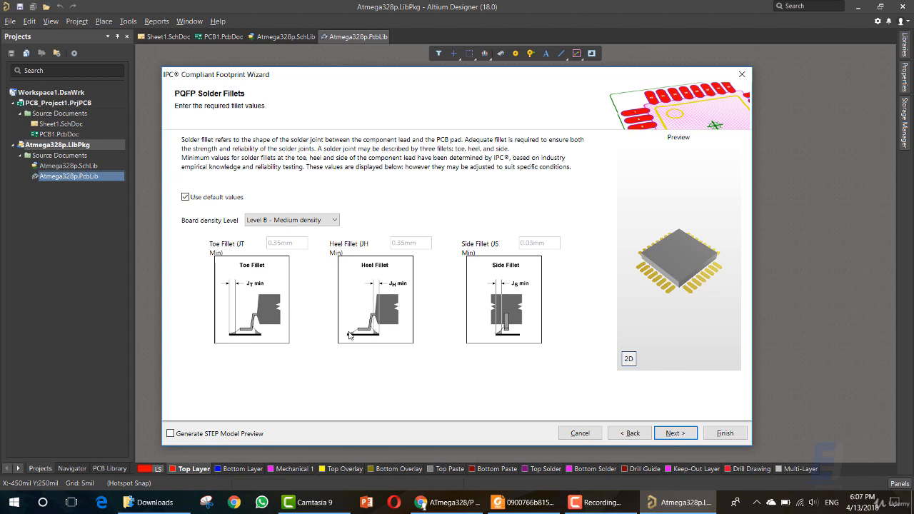
left_click(673, 434)
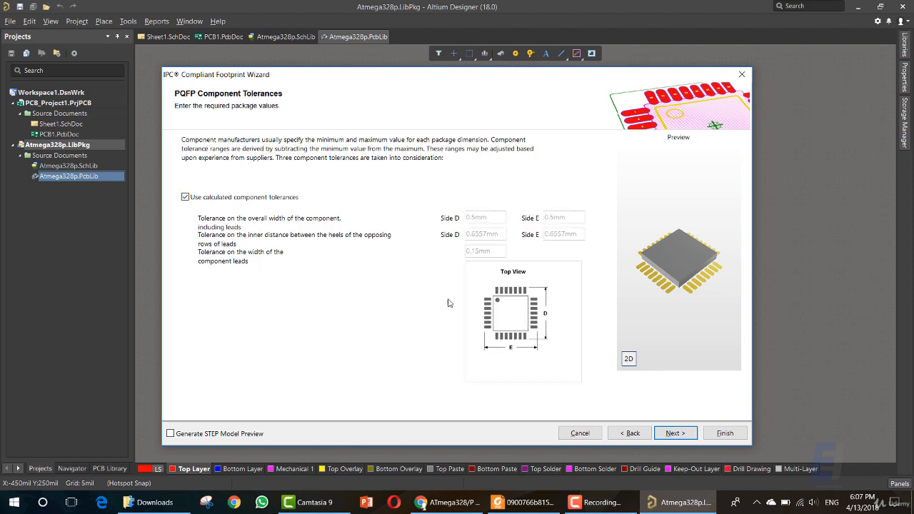
left_click(675, 433)
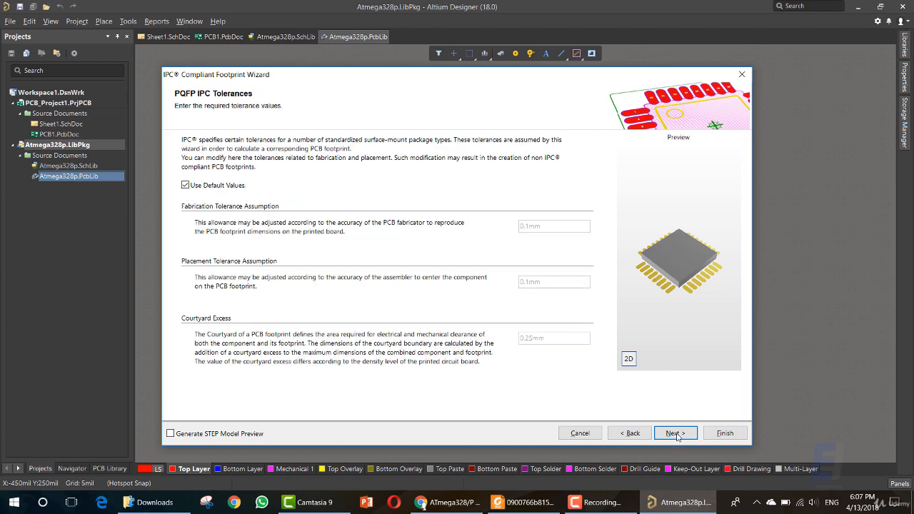
left_click(675, 433)
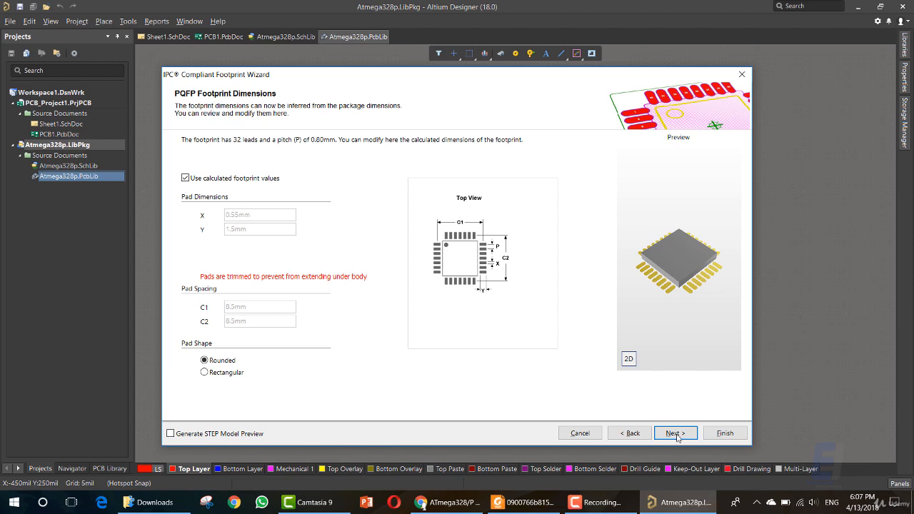
- Accept the calculated footprint dimensions with rounded pads, the silkscreen settings with 0.2mm line width, and the suggested name and description
left_click(677, 434)
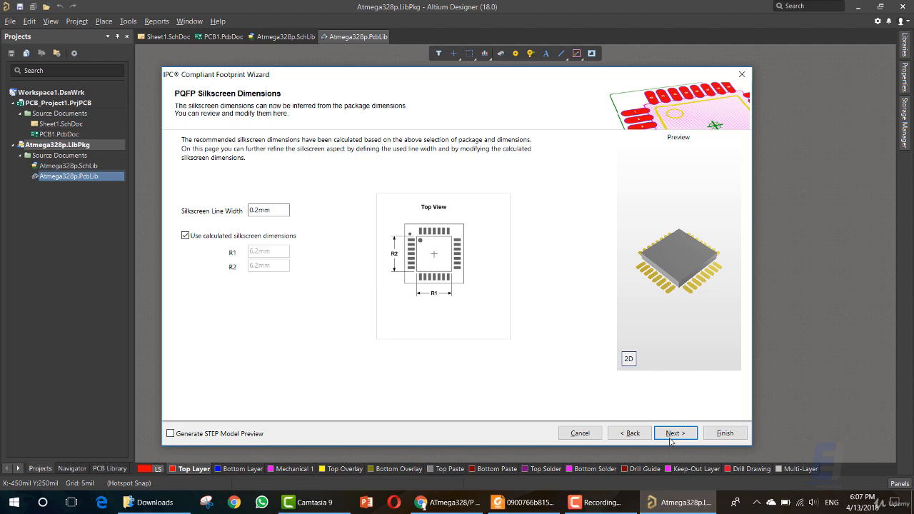
left_click(671, 438)
left_click(671, 437)
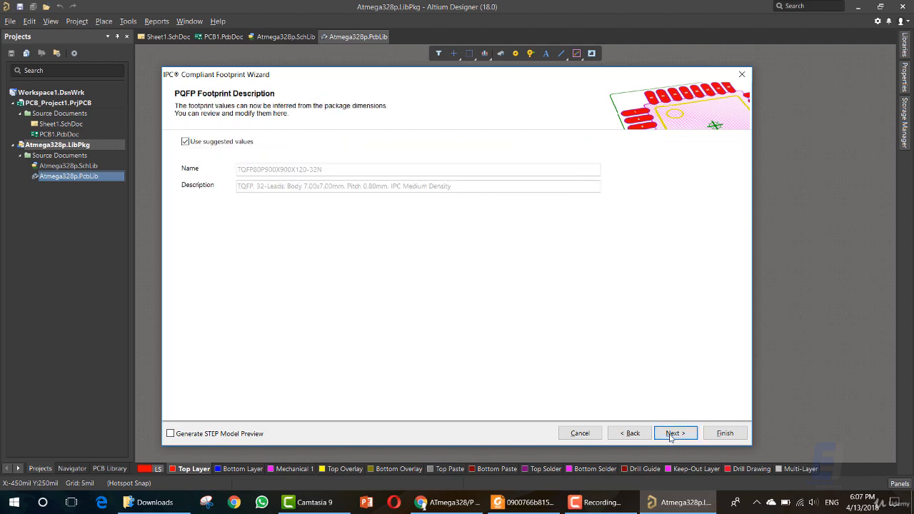
left_click(671, 437)
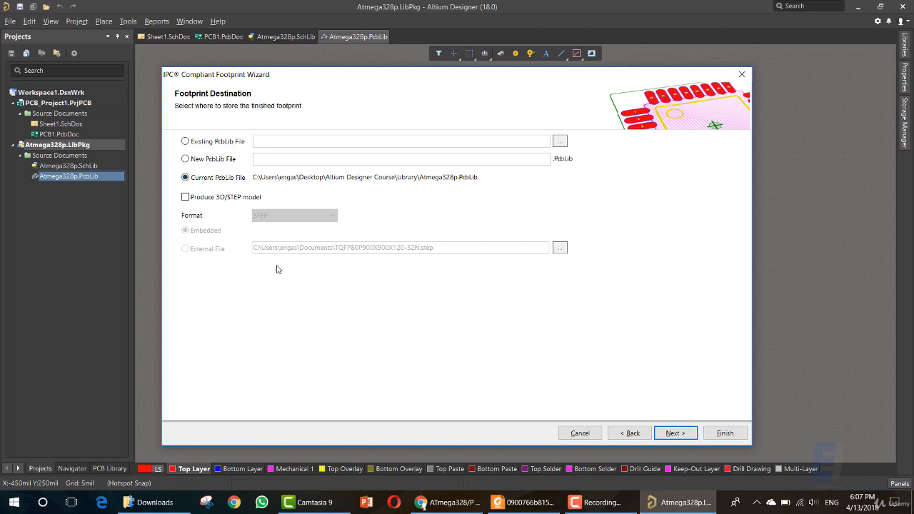
- Store the footprint in the current PcbLib file with an embedded 3D/STEP model and finish the wizard
left_click(215, 197)
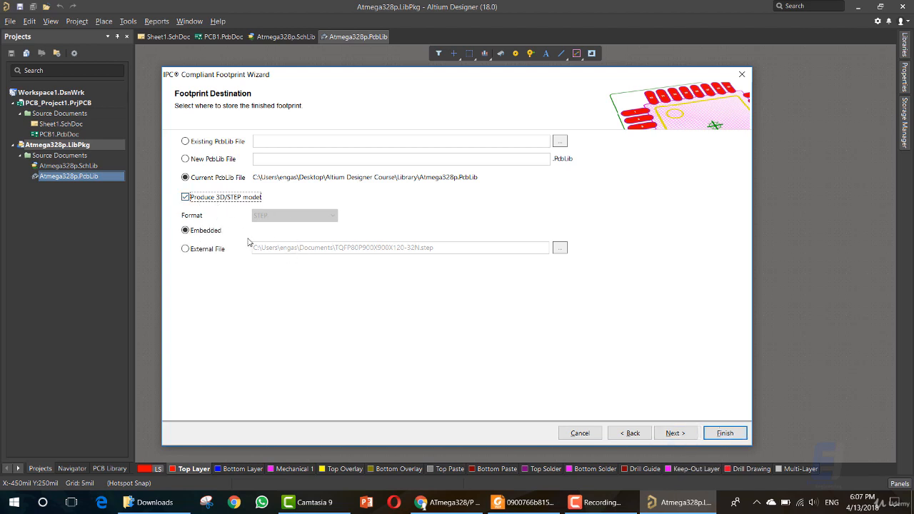
left_click(668, 433)
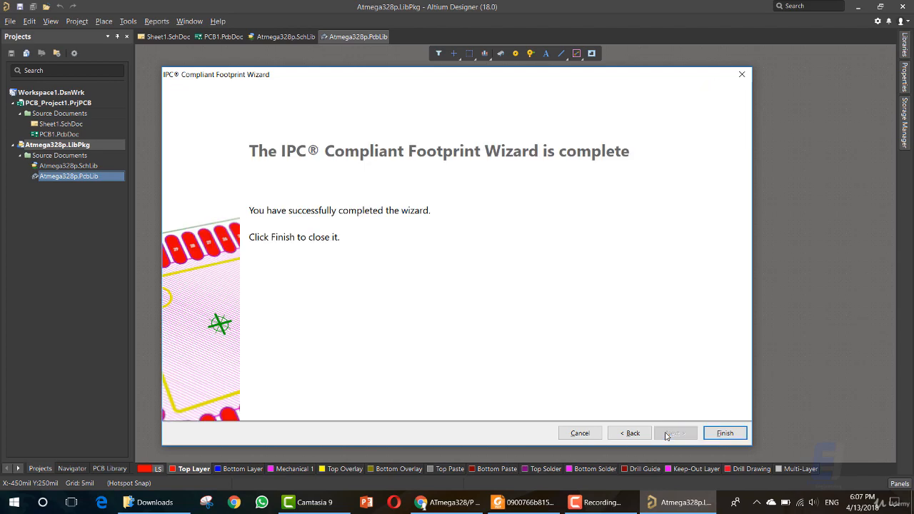
left_click(727, 434)
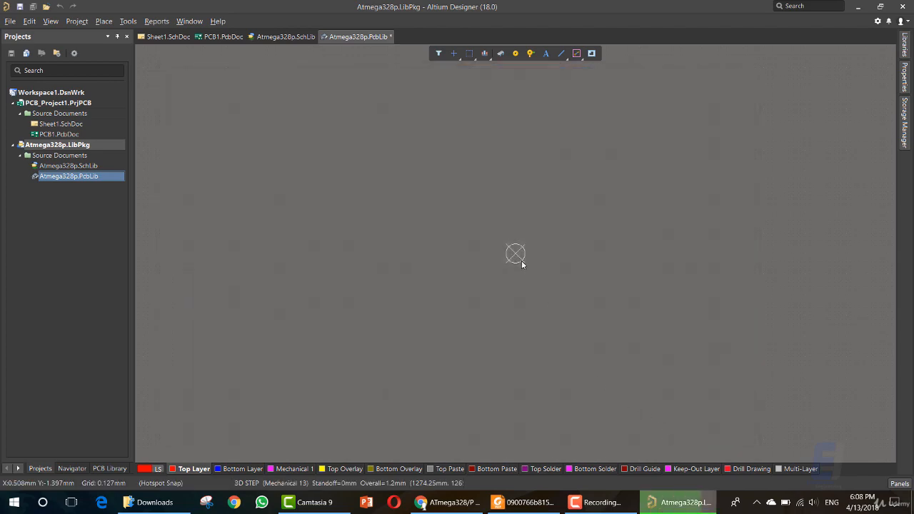
- Inspect the generated footprint's pads and outlines and try to save Atmega328p.PcbLib
scroll(450, 282, "down", 2)
scroll(450, 282, "up", 2)
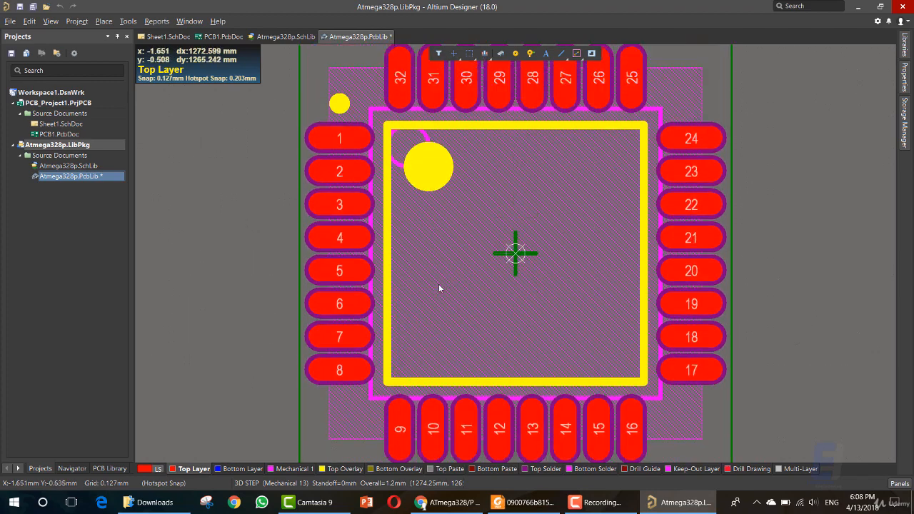
scroll(435, 288, "down", 2, "ctrl")
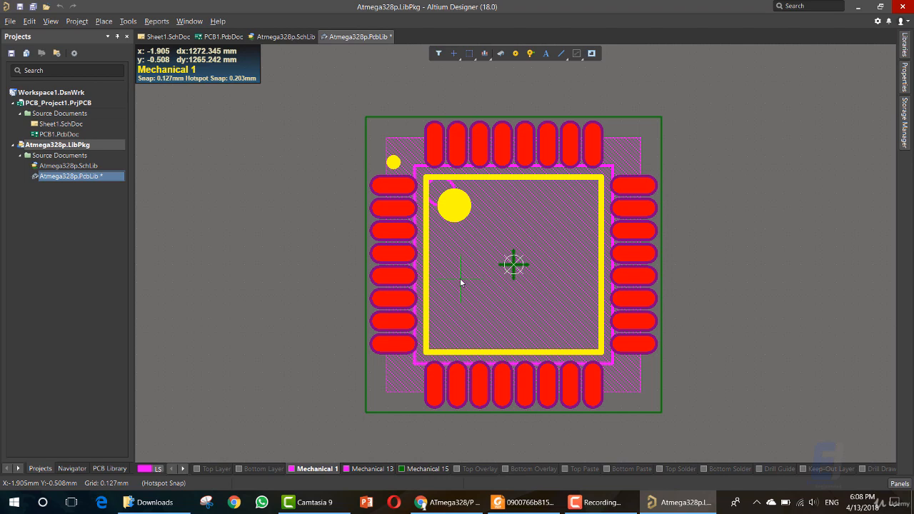
key("ctrl+s")
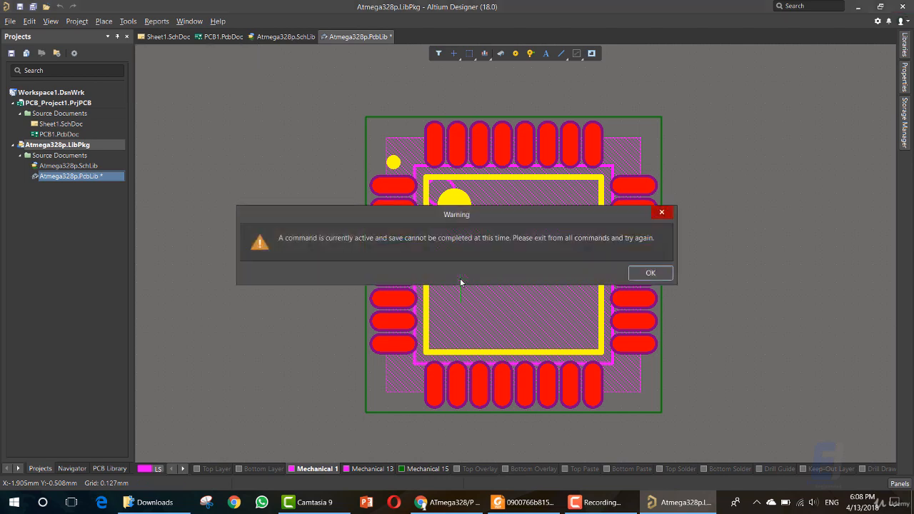
left_click(636, 274)
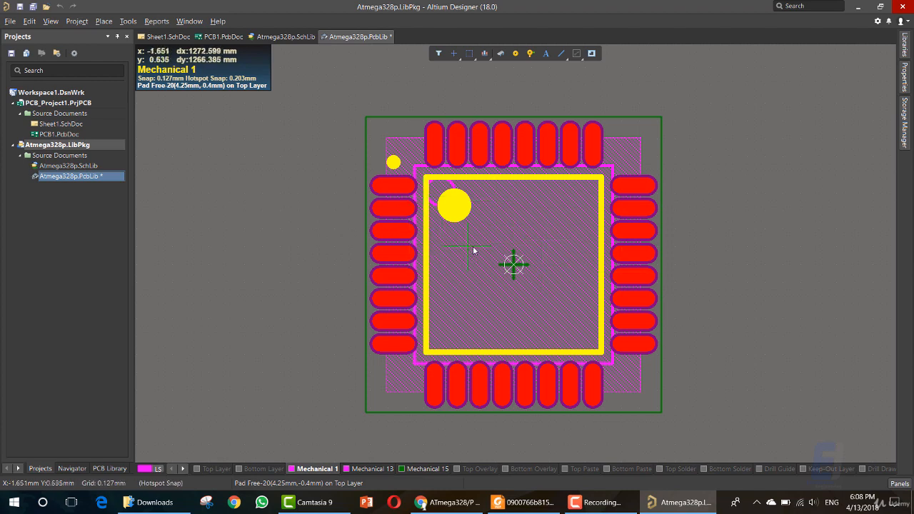